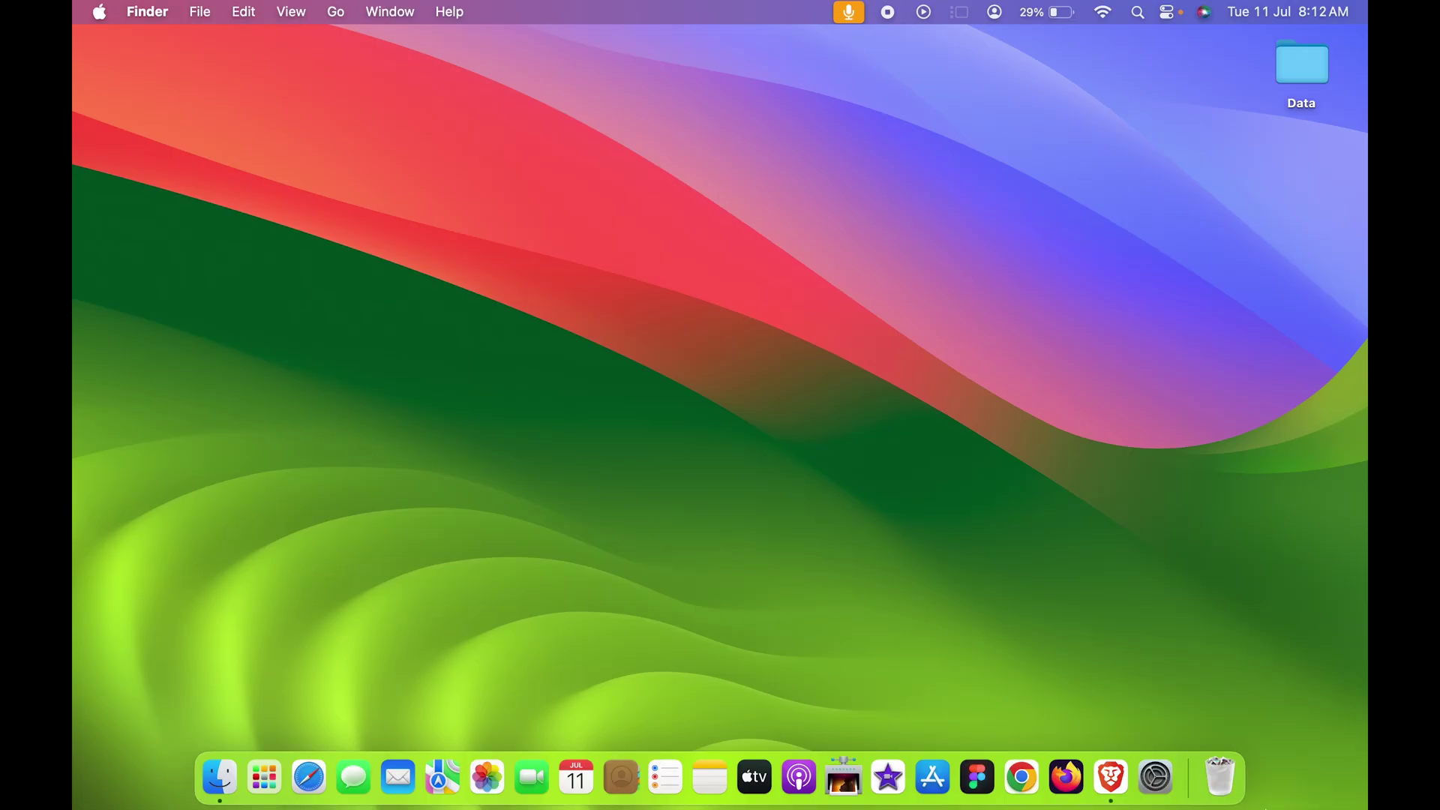
# Step: Launch System Settings from its Dock icon on the Finder desktop
pyautogui.click(1158, 789)
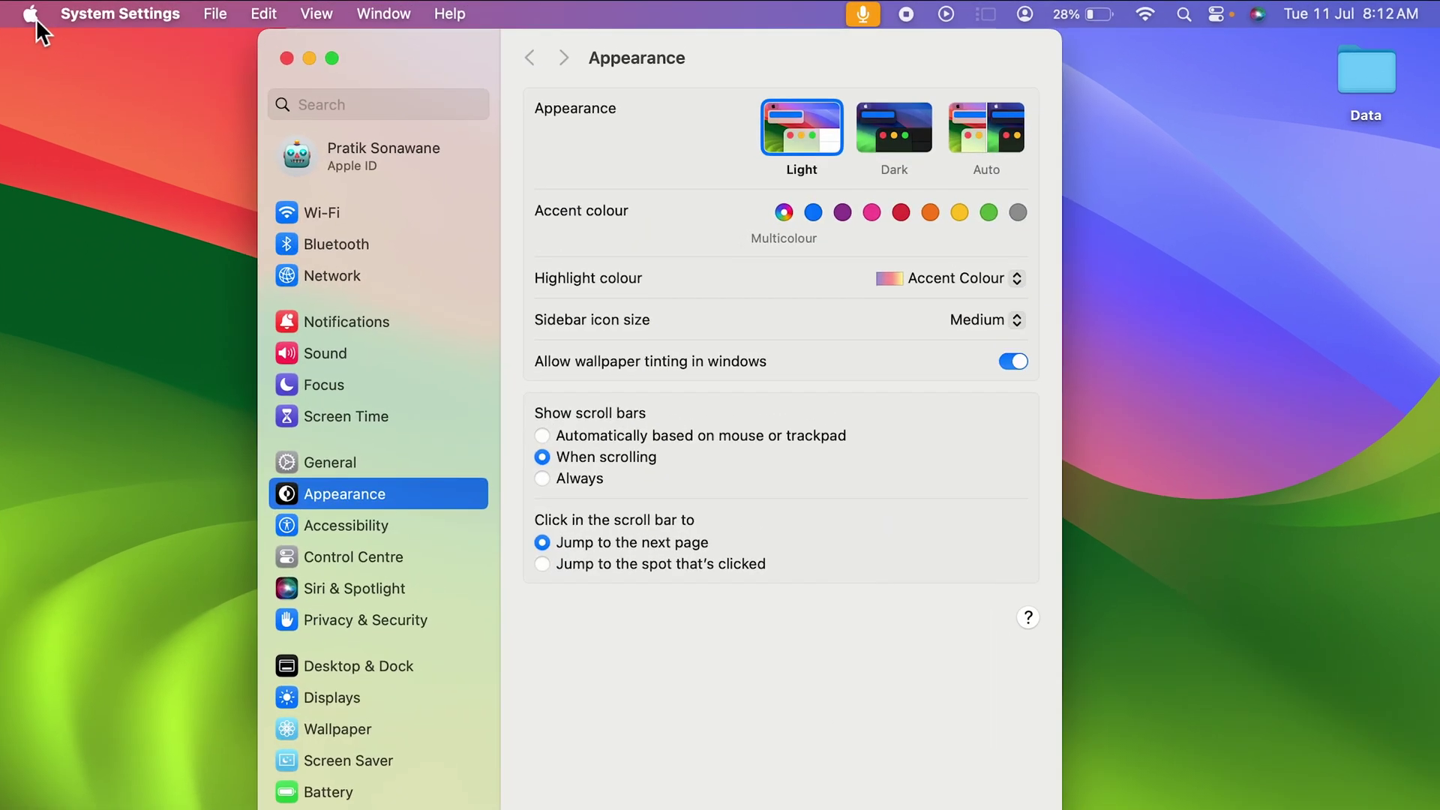
# Step: Check General > Software Update and confirm macOS Sonoma beta 14.0 is up to date
pyautogui.click(104, 16)
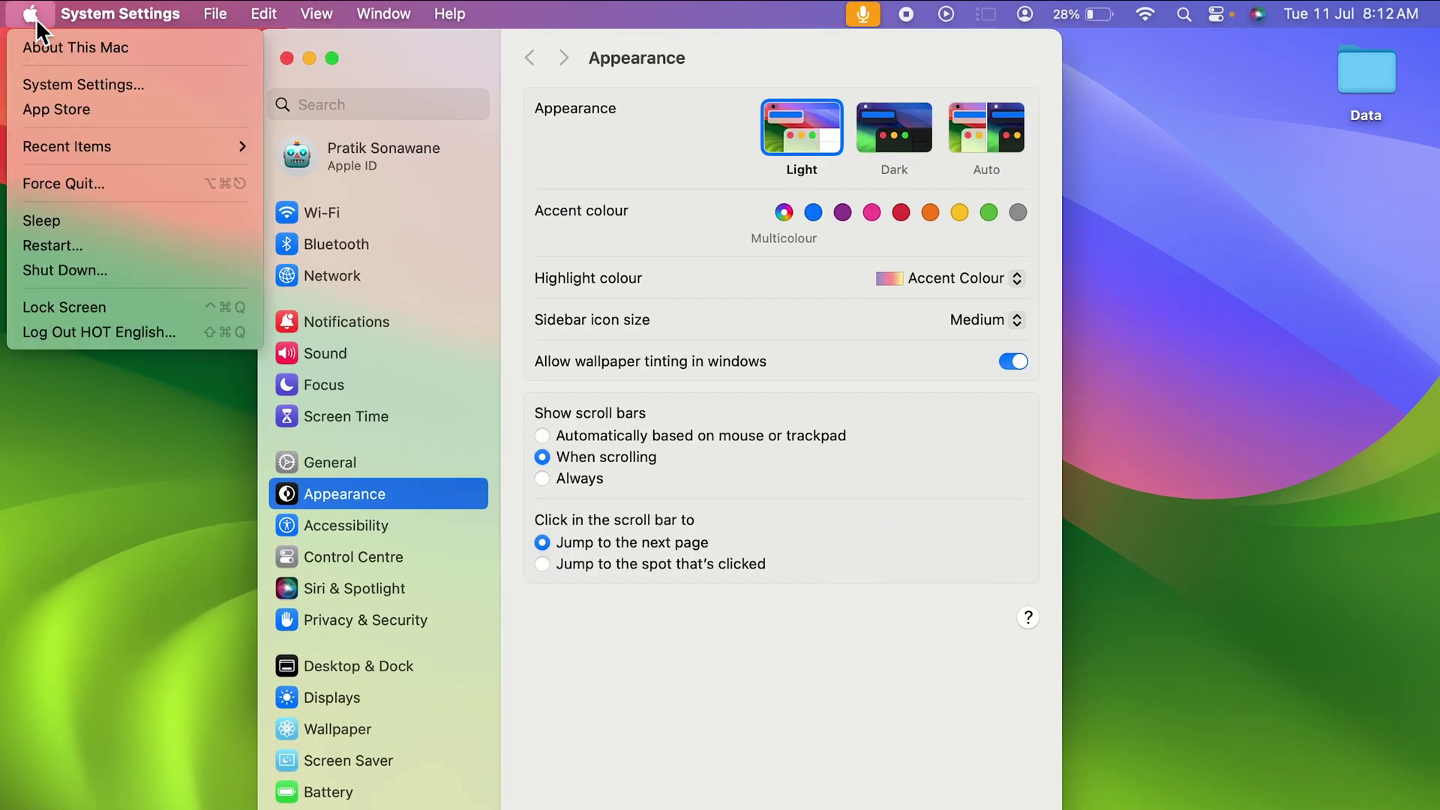
pyautogui.click(422, 57)
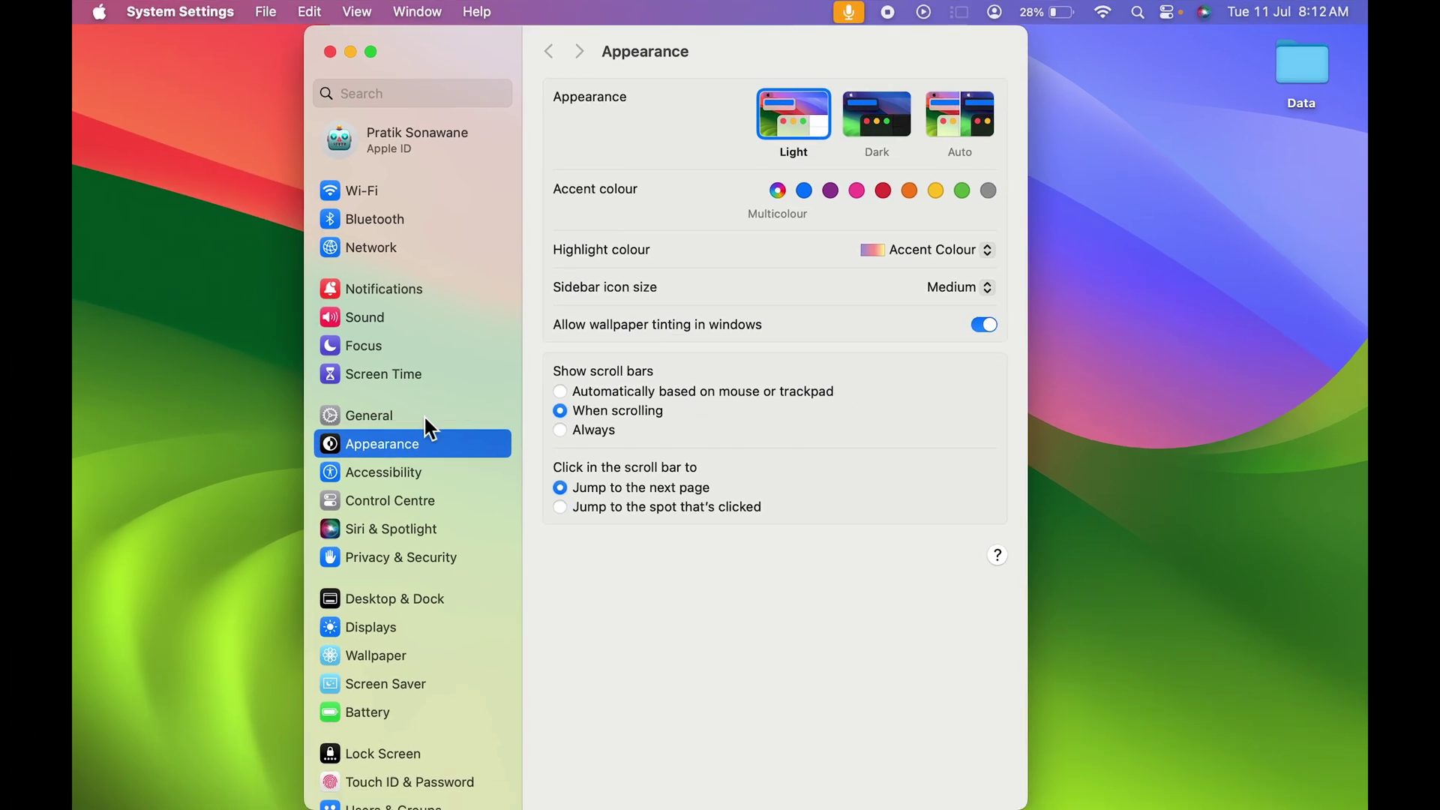
pyautogui.click(424, 420)
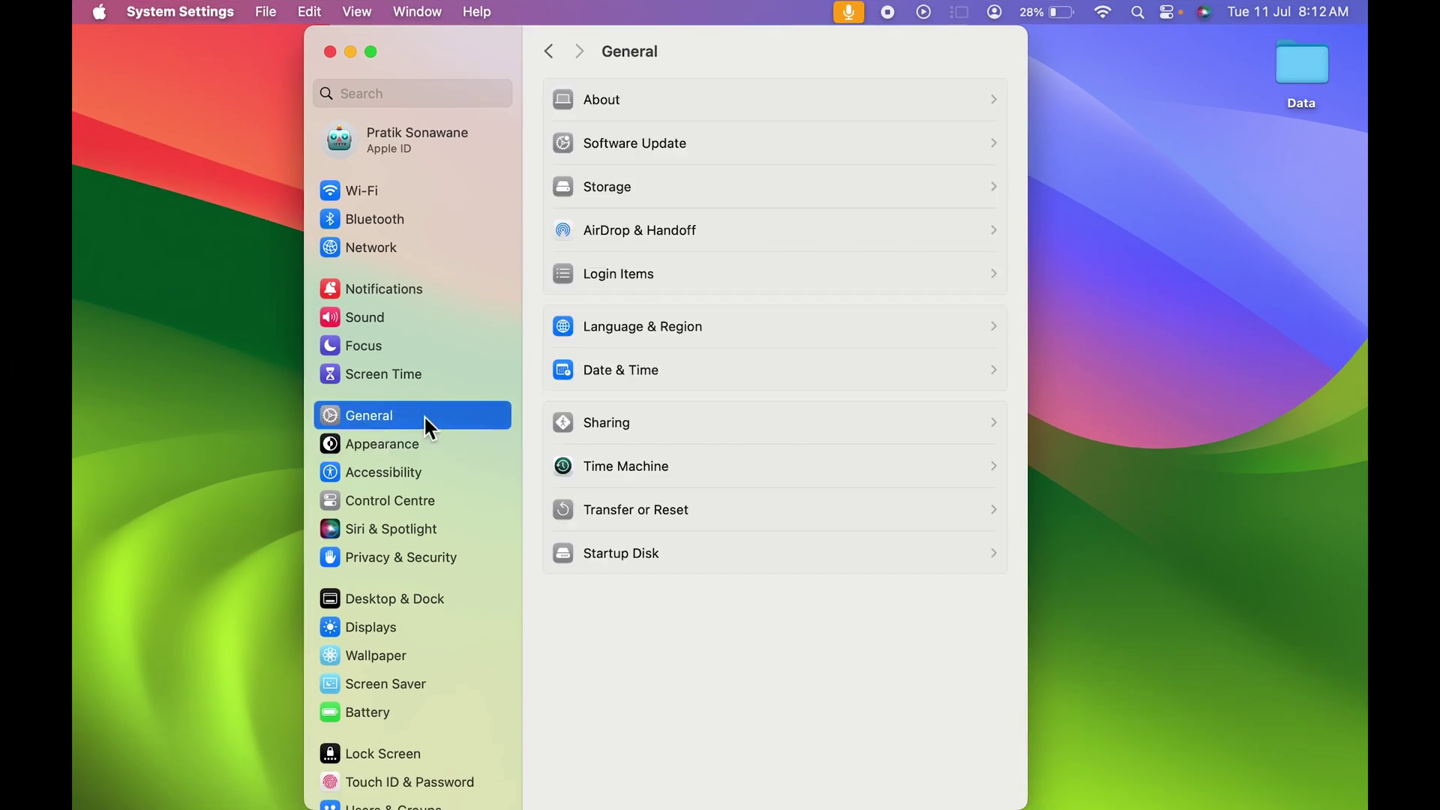
pyautogui.click(782, 144)
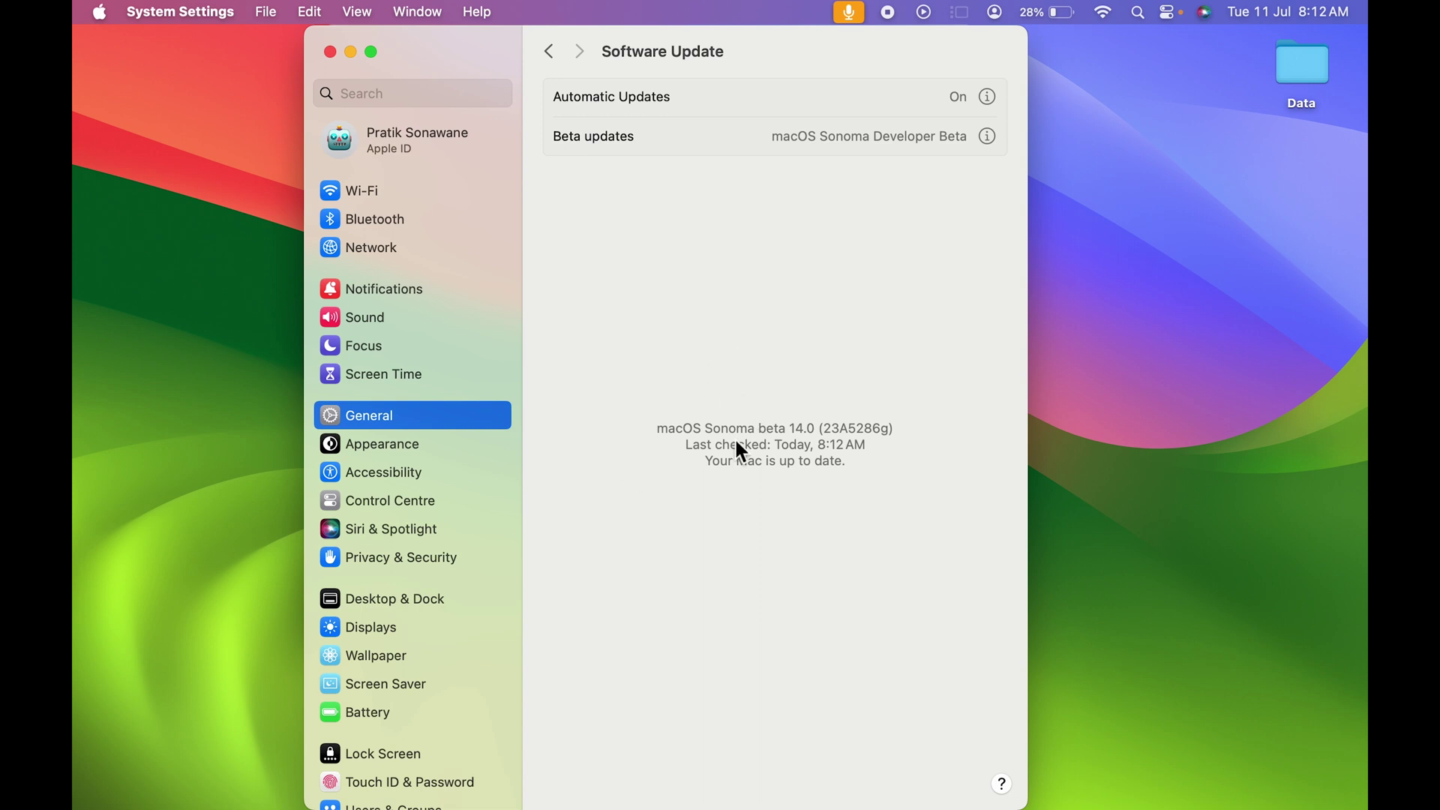
pyautogui.scroll(-5, 444, 562)
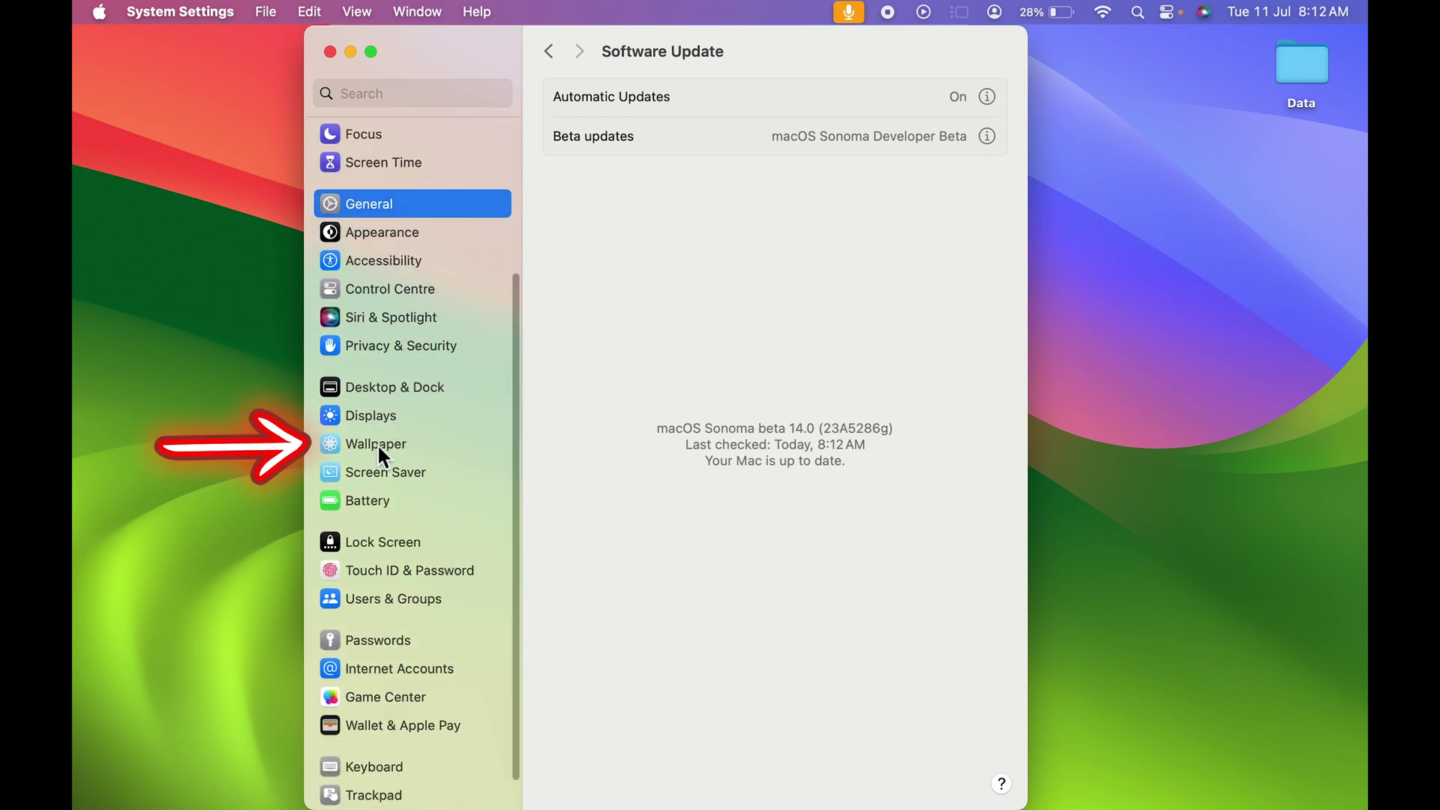
# Step: Open Wallpaper settings and browse the 31 dynamic wallpapers, then collapse them to one row
pyautogui.click(409, 444)
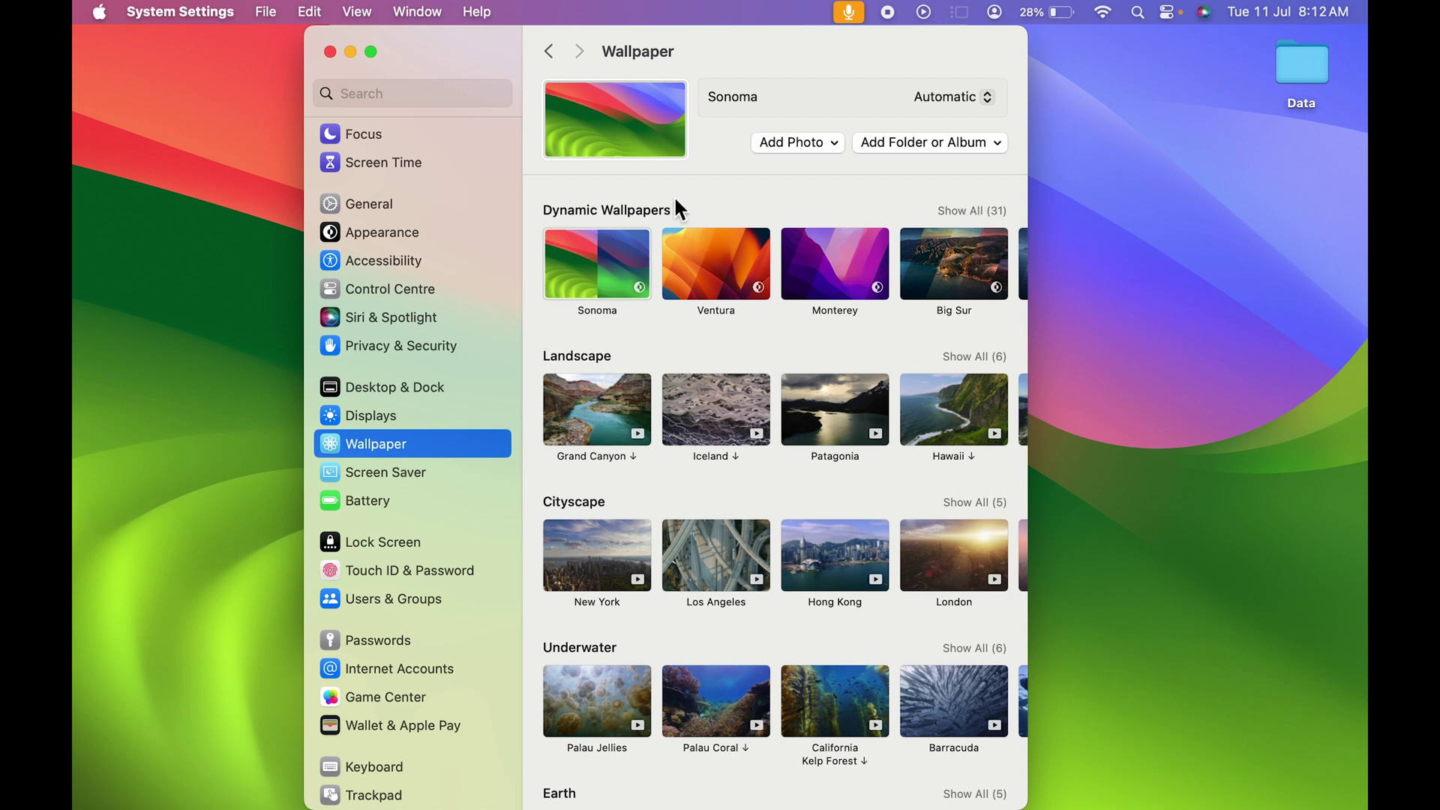
pyautogui.click(964, 211)
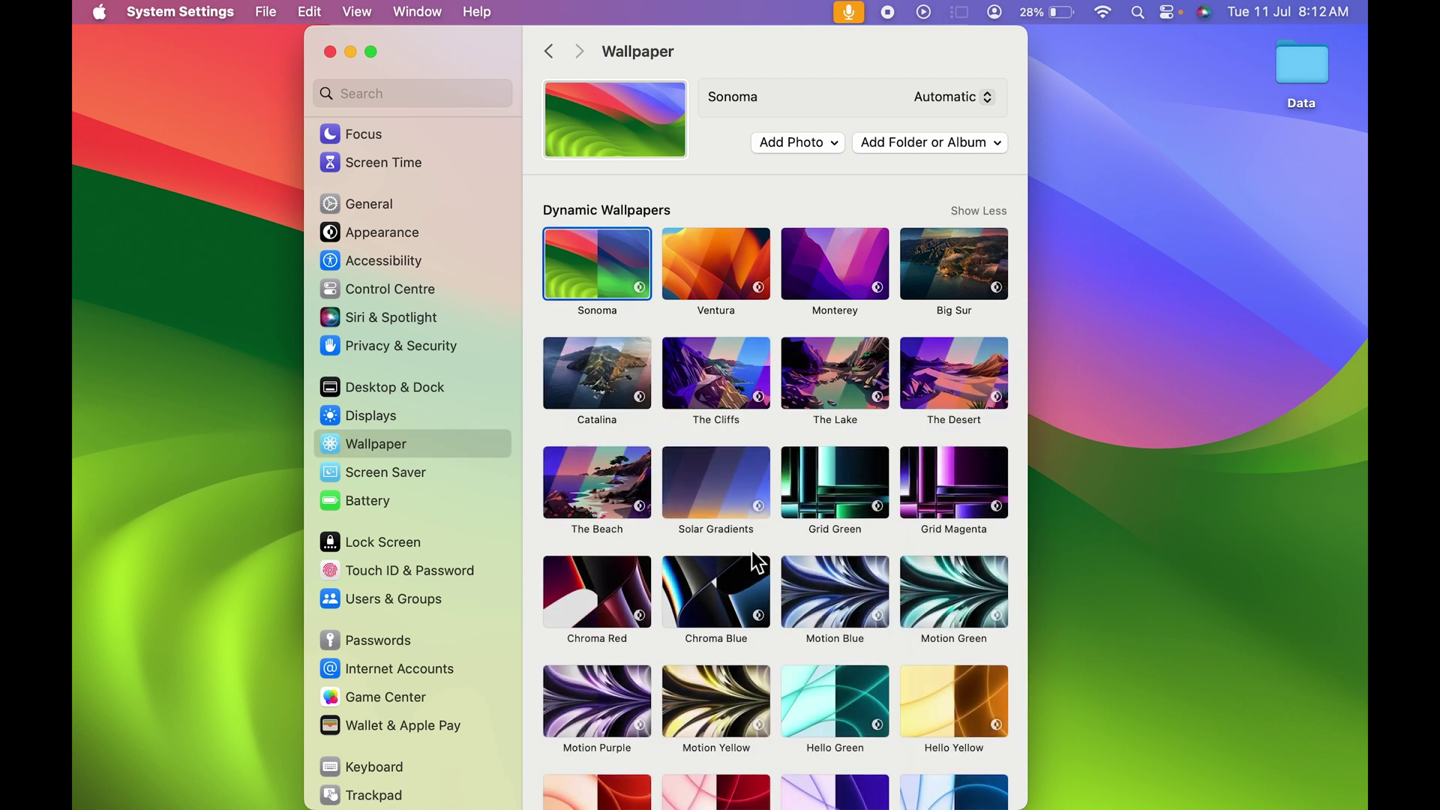
pyautogui.scroll(-5, 753, 561)
pyautogui.scroll(5, 754, 561)
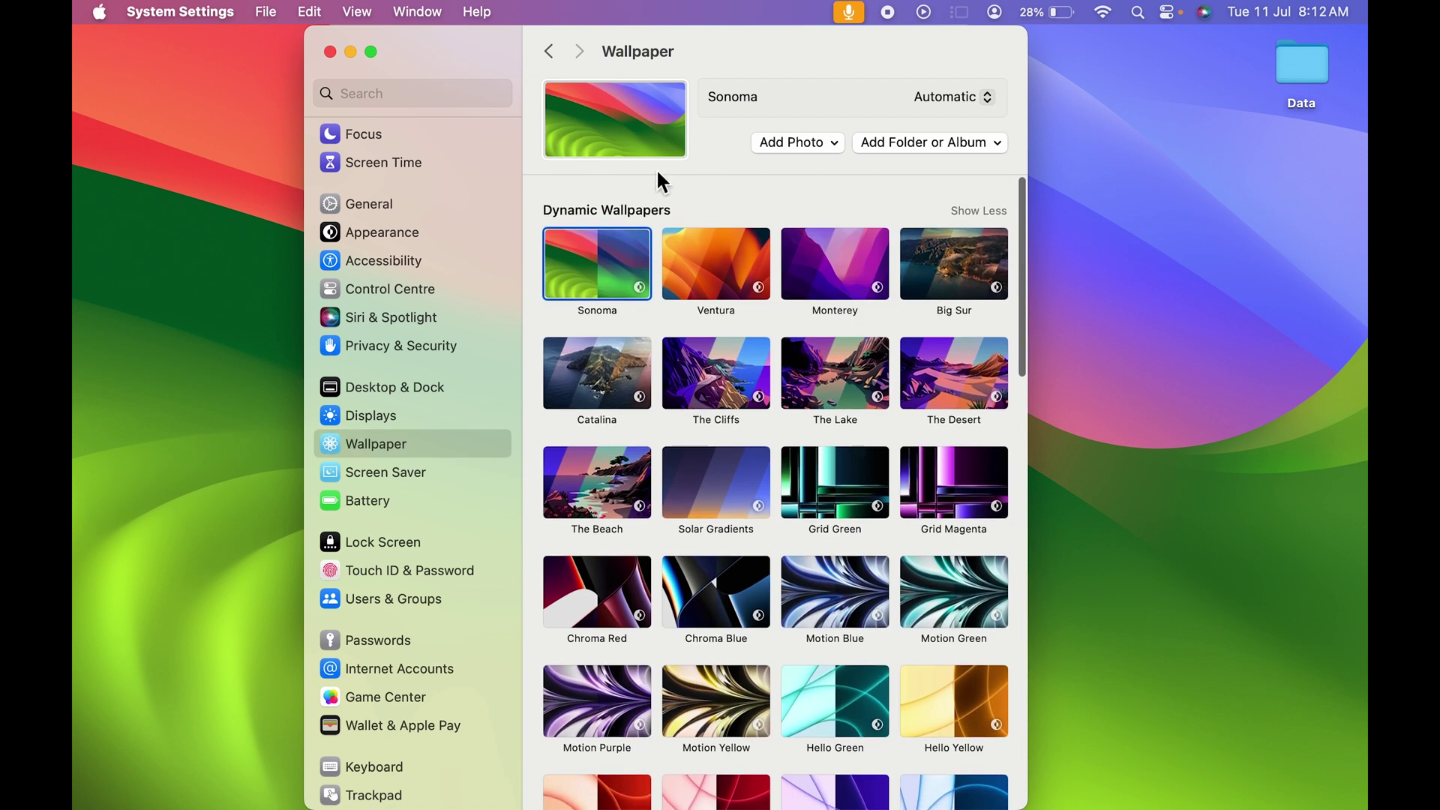
pyautogui.click(977, 211)
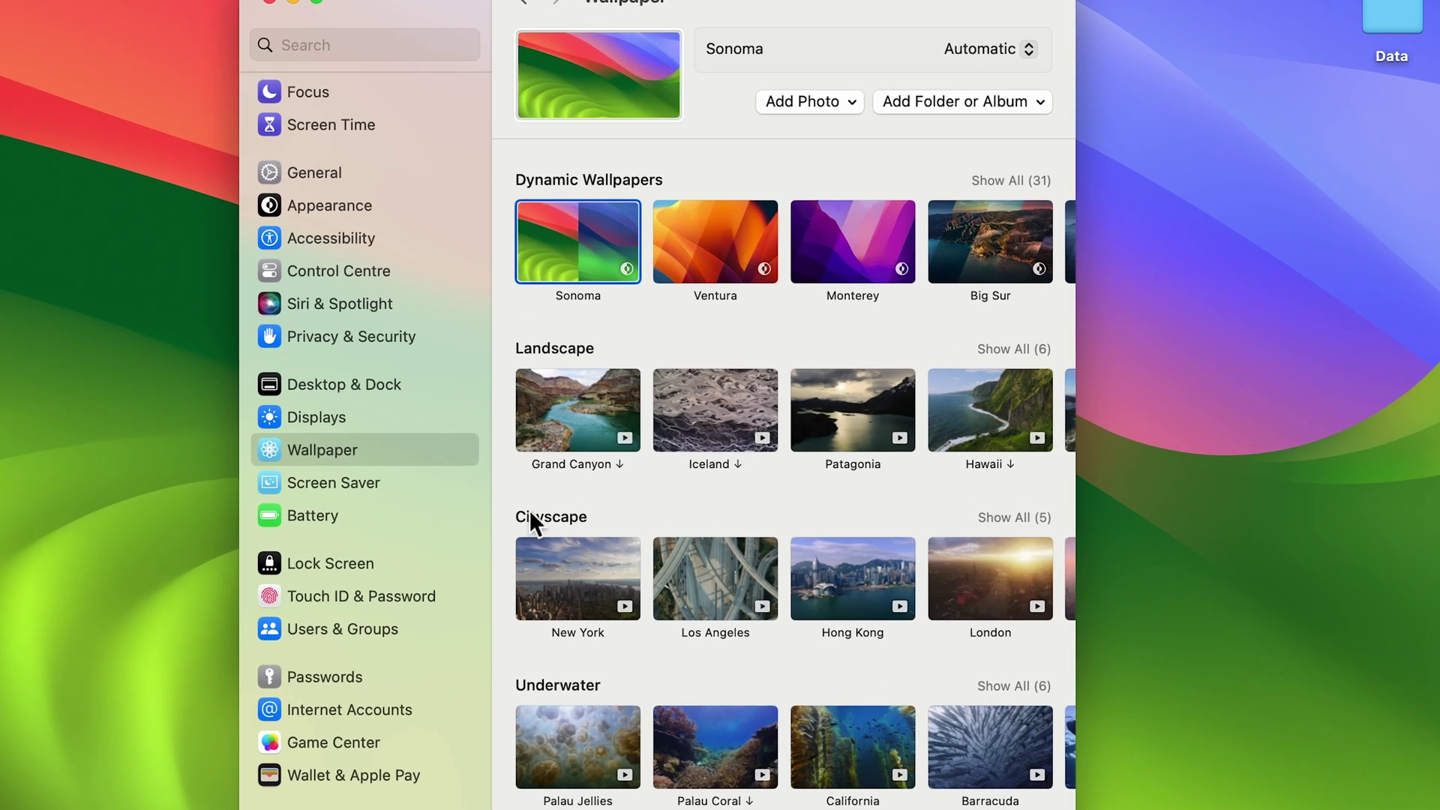
pyautogui.scroll(-5, 527, 497)
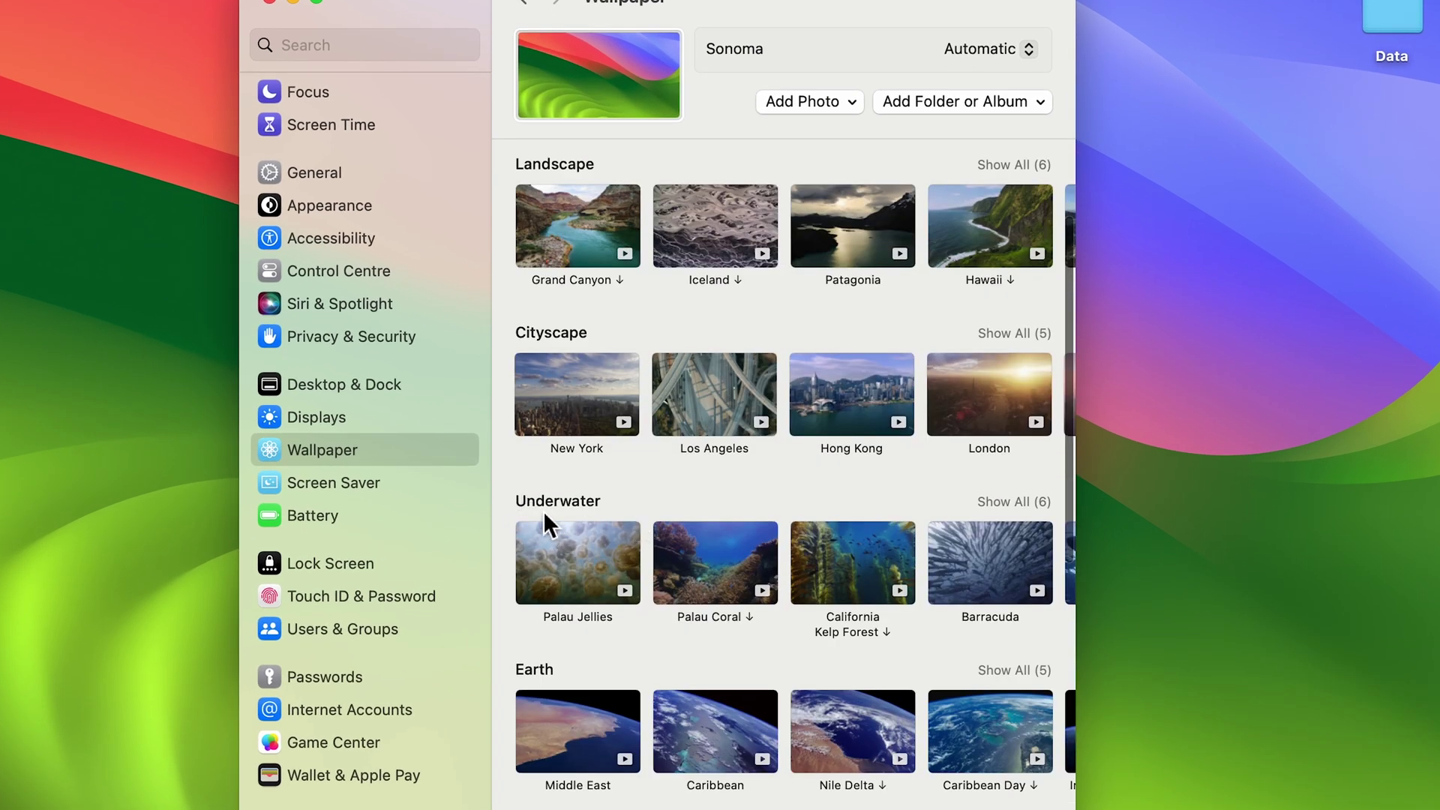
pyautogui.scroll(5, 542, 506)
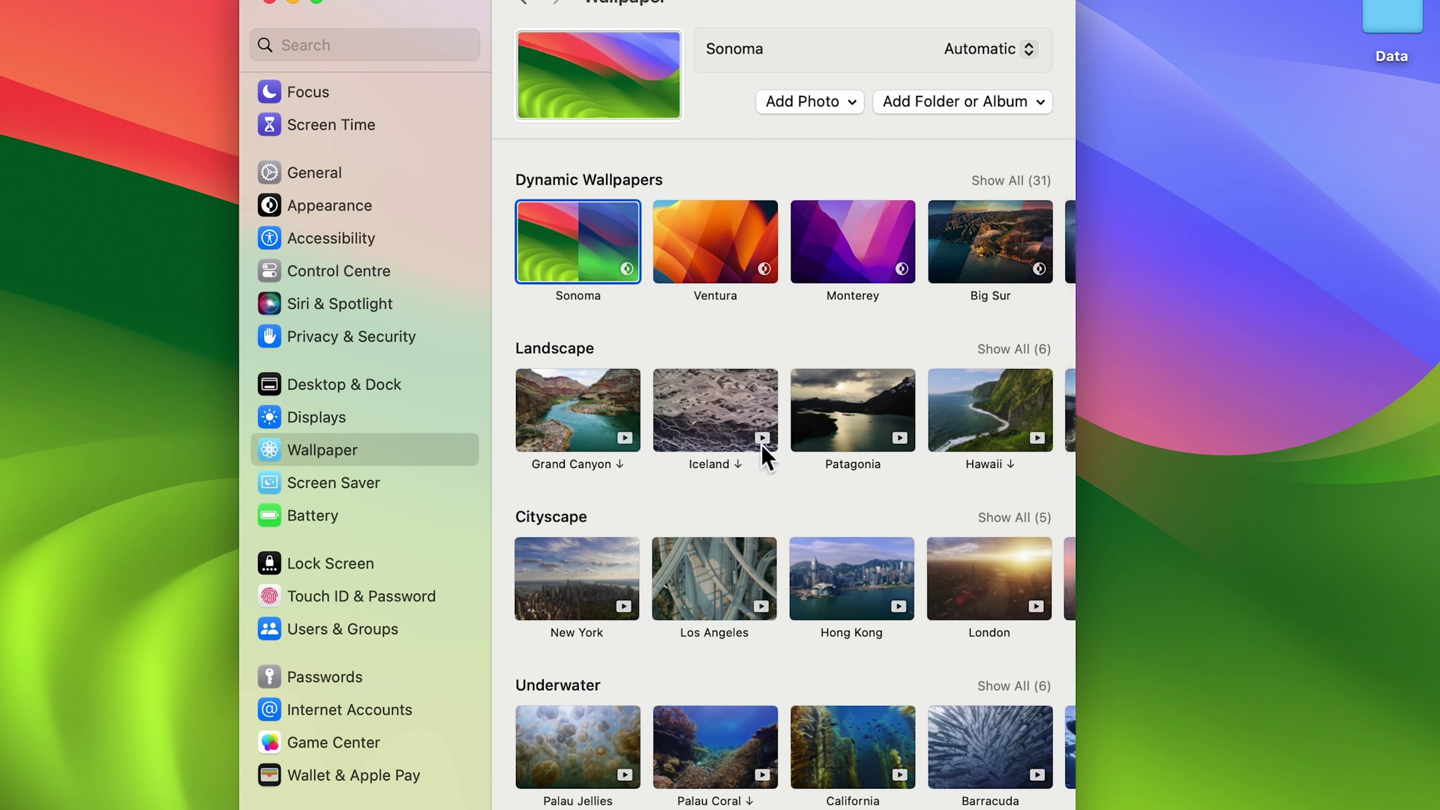
# Step: Expand the 25 picture wallpapers and choose the New York aerial from Cityscape
pyautogui.scroll(-8, 502, 486)
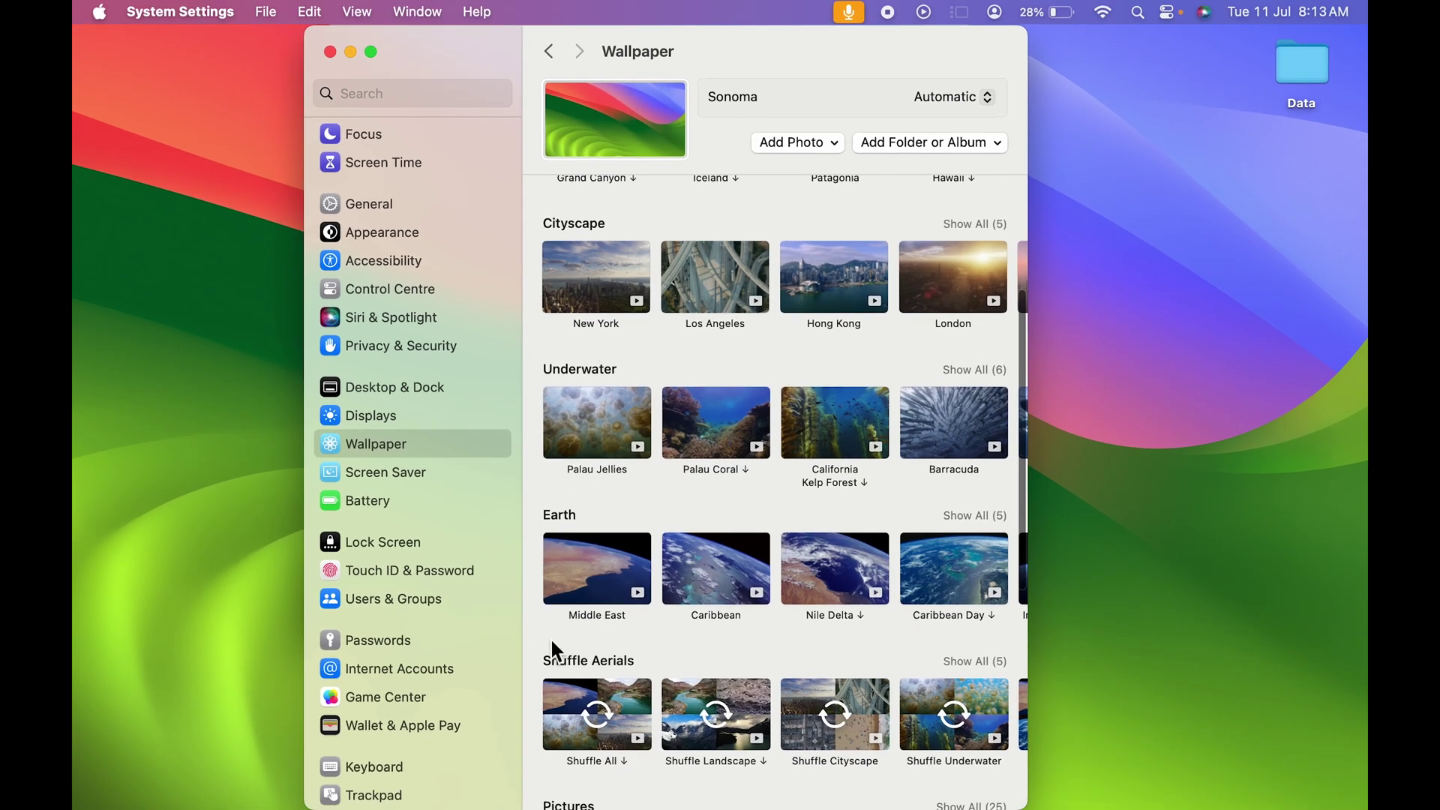
pyautogui.scroll(-5, 552, 642)
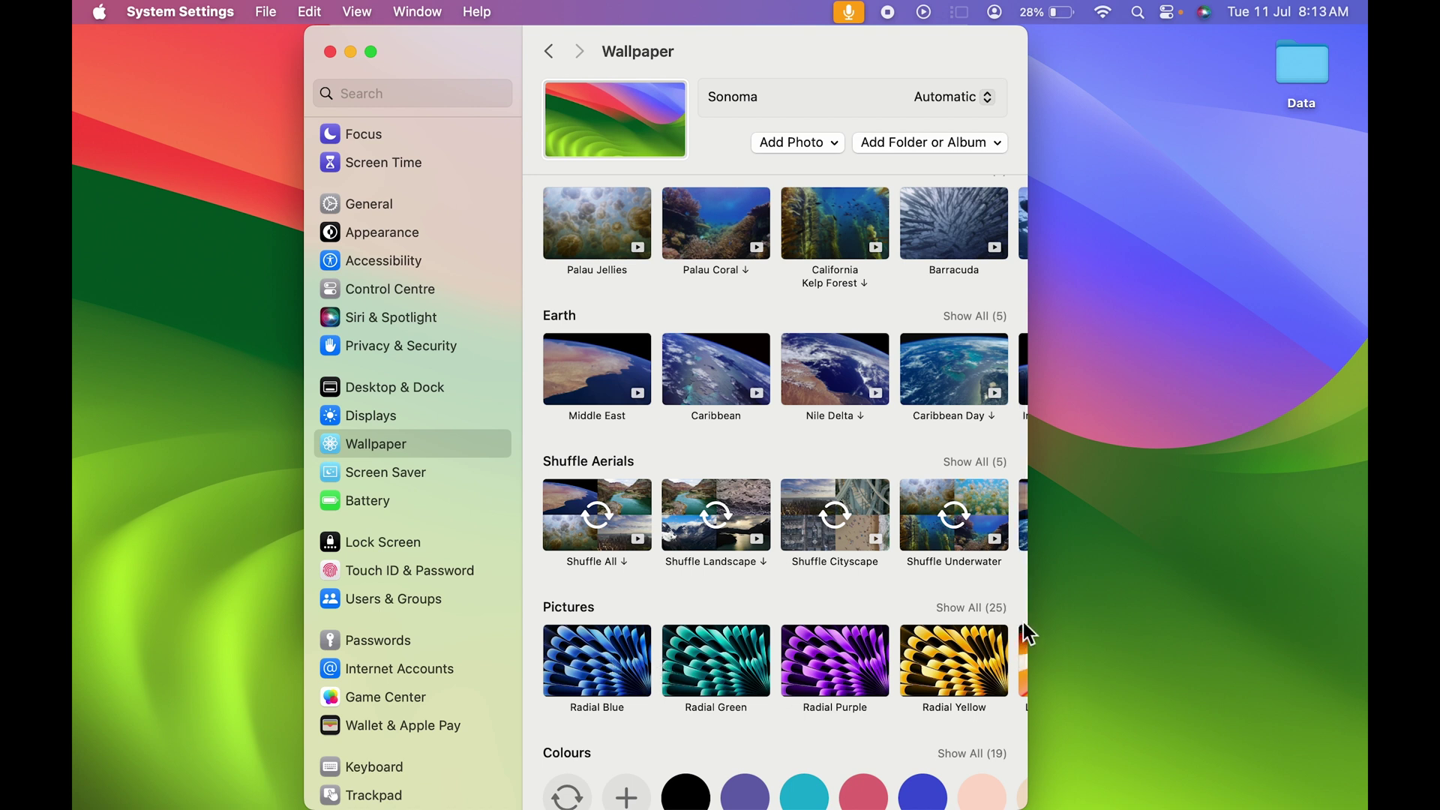
pyautogui.click(974, 606)
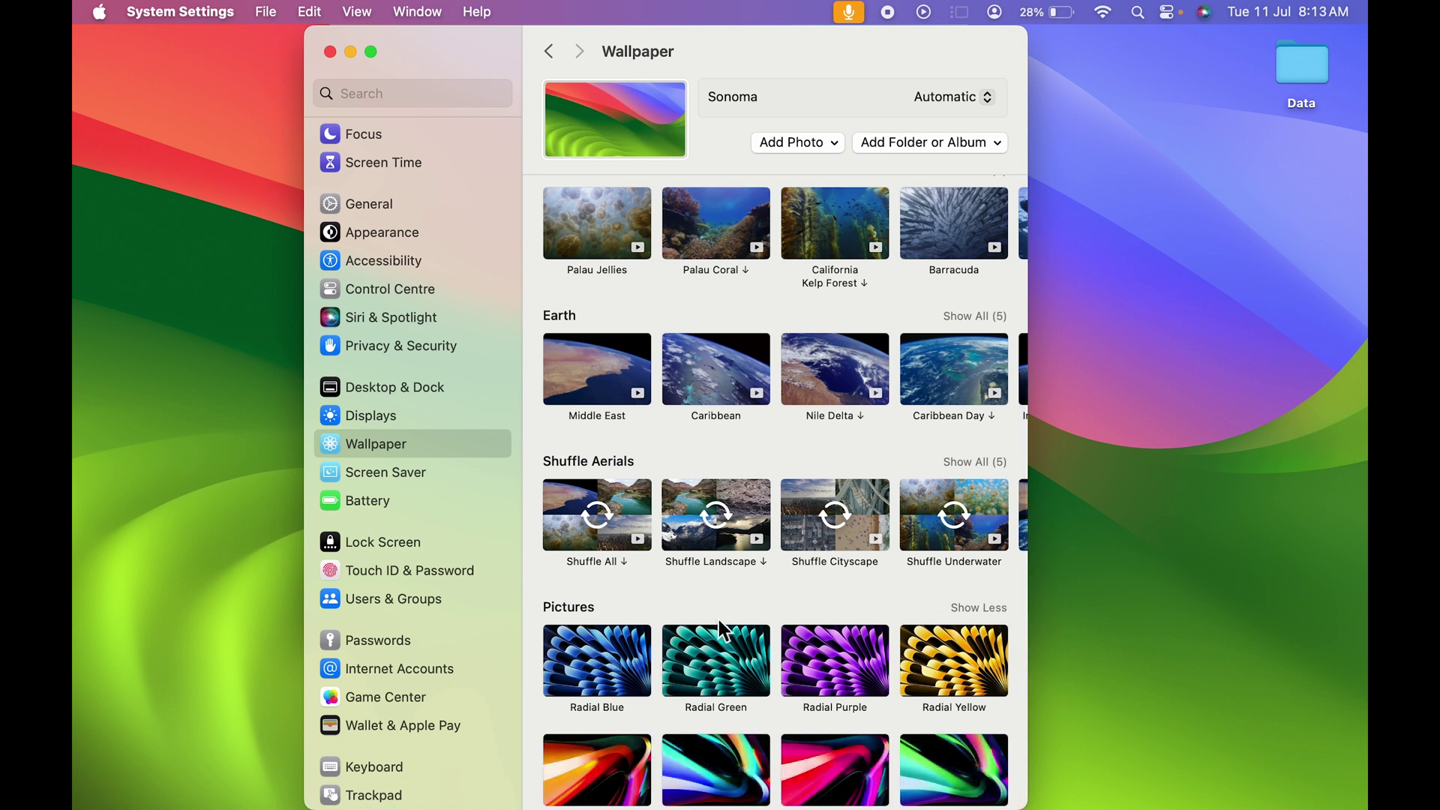
pyautogui.scroll(-1, 713, 630)
pyautogui.scroll(2, 719, 620)
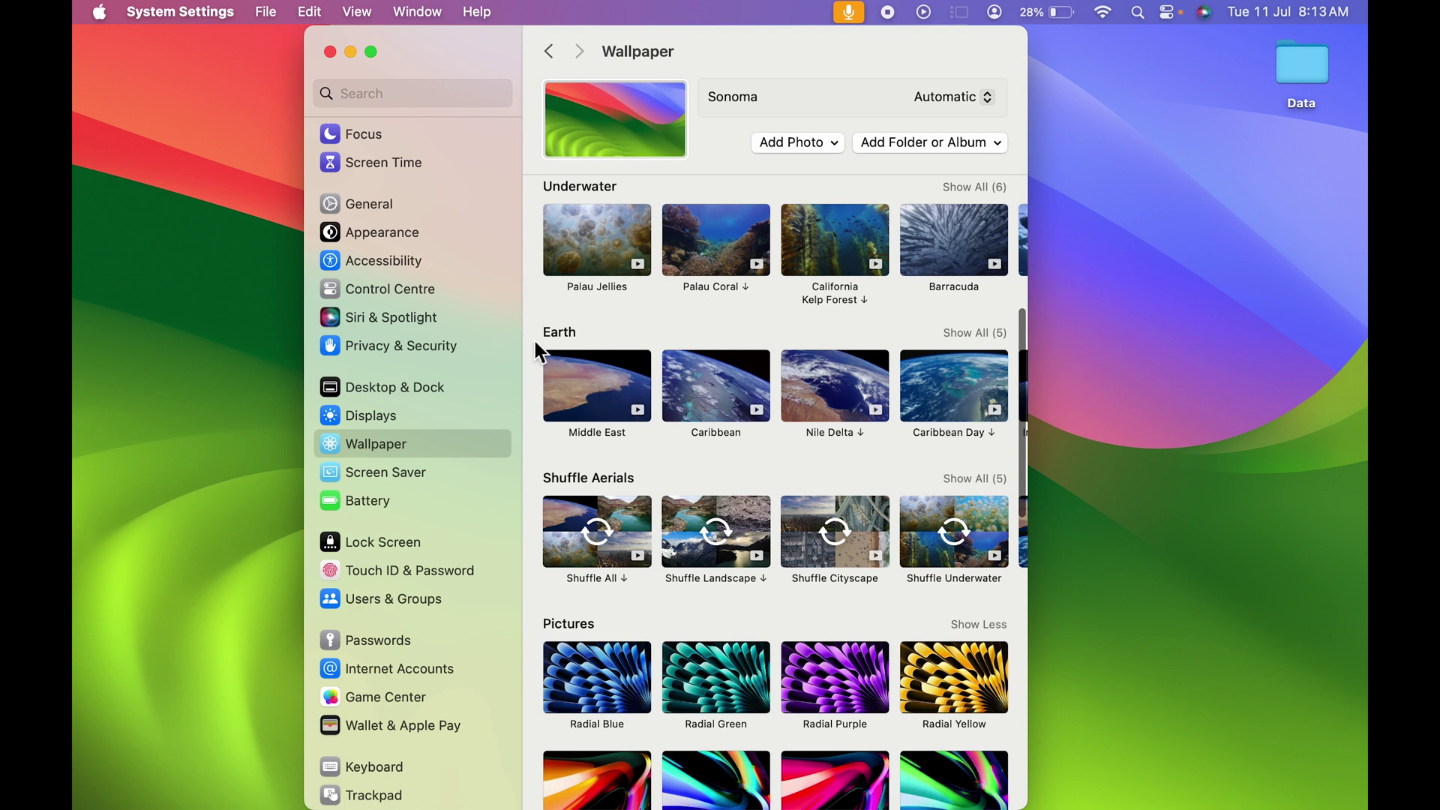
pyautogui.scroll(8, 534, 341)
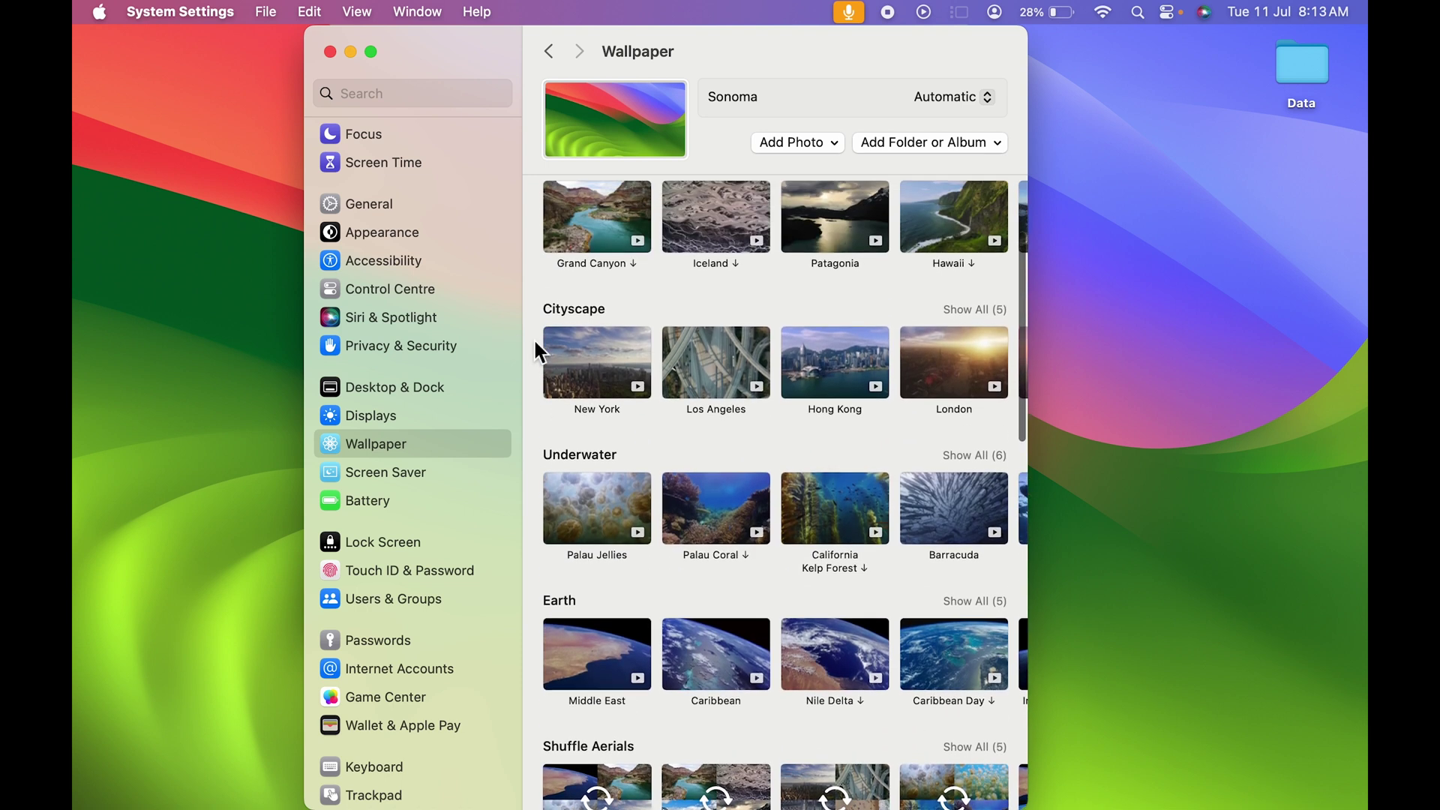
pyautogui.click(592, 387)
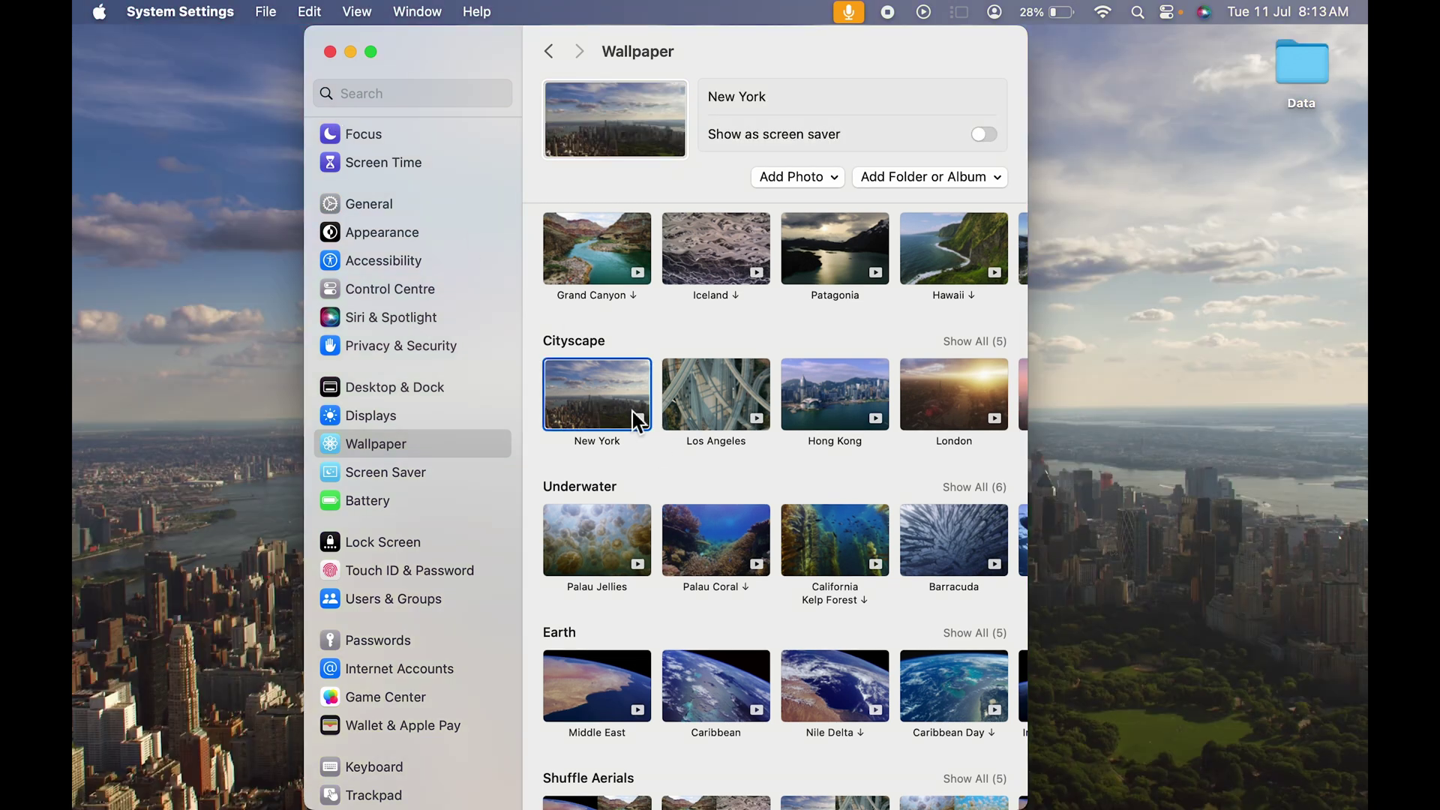
# Step: Minimize System Settings to view the desktop, then restore it from the Dock
pyautogui.click(350, 52)
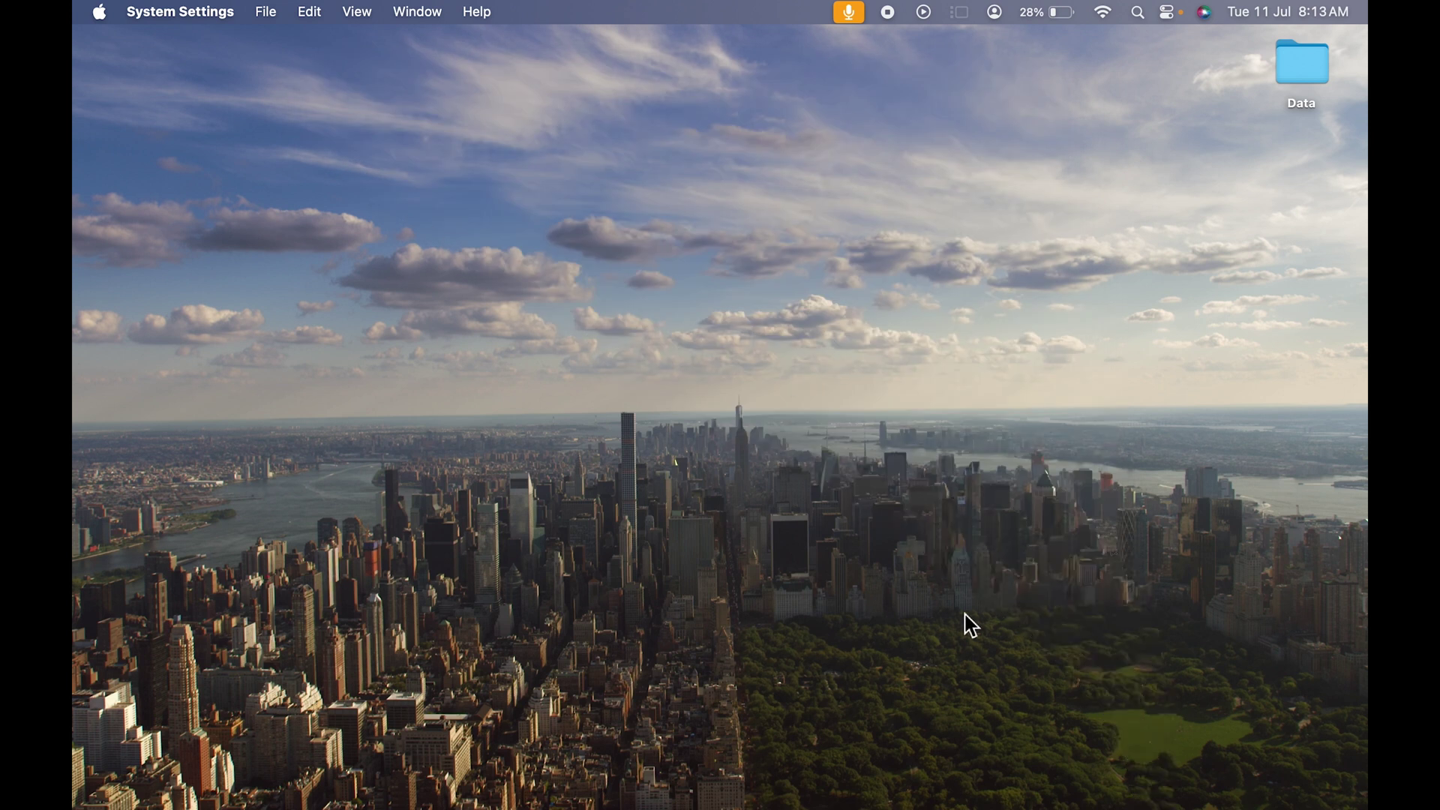
pyautogui.moveTo(934, 806)
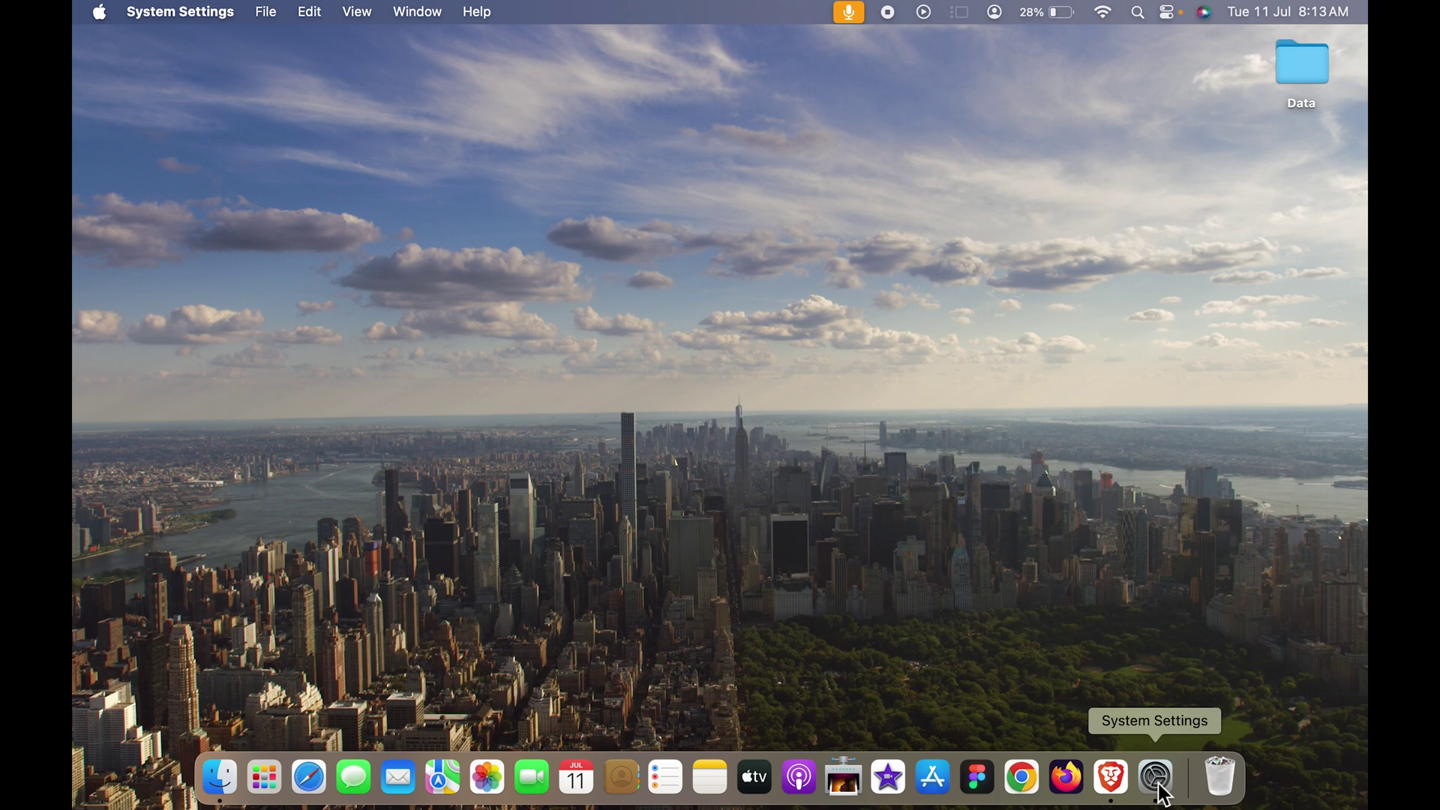
pyautogui.click(1158, 780)
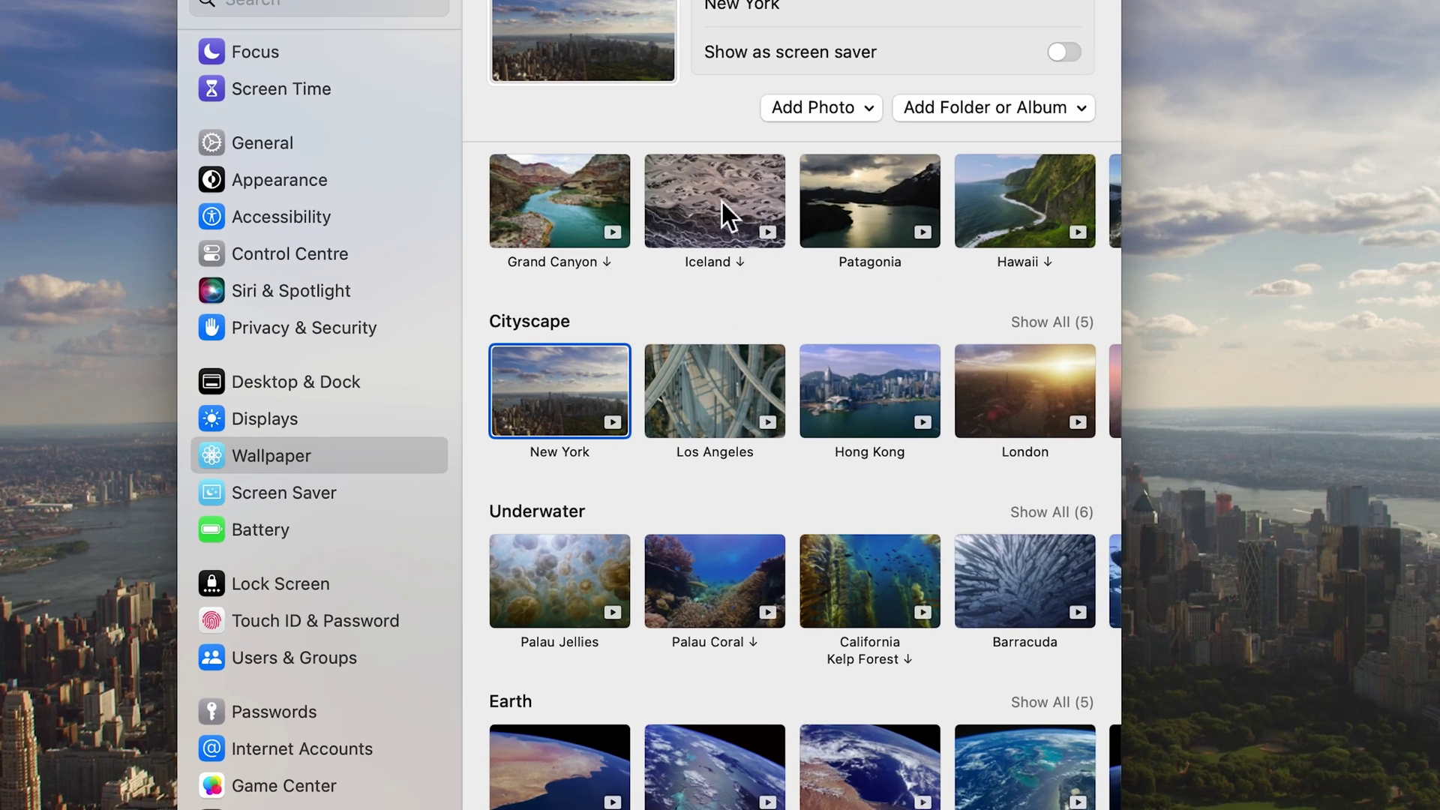
# Step: Choose the Iceland aerial under Landscape and minimize the window to view it
pyautogui.scroll(3, 697, 338)
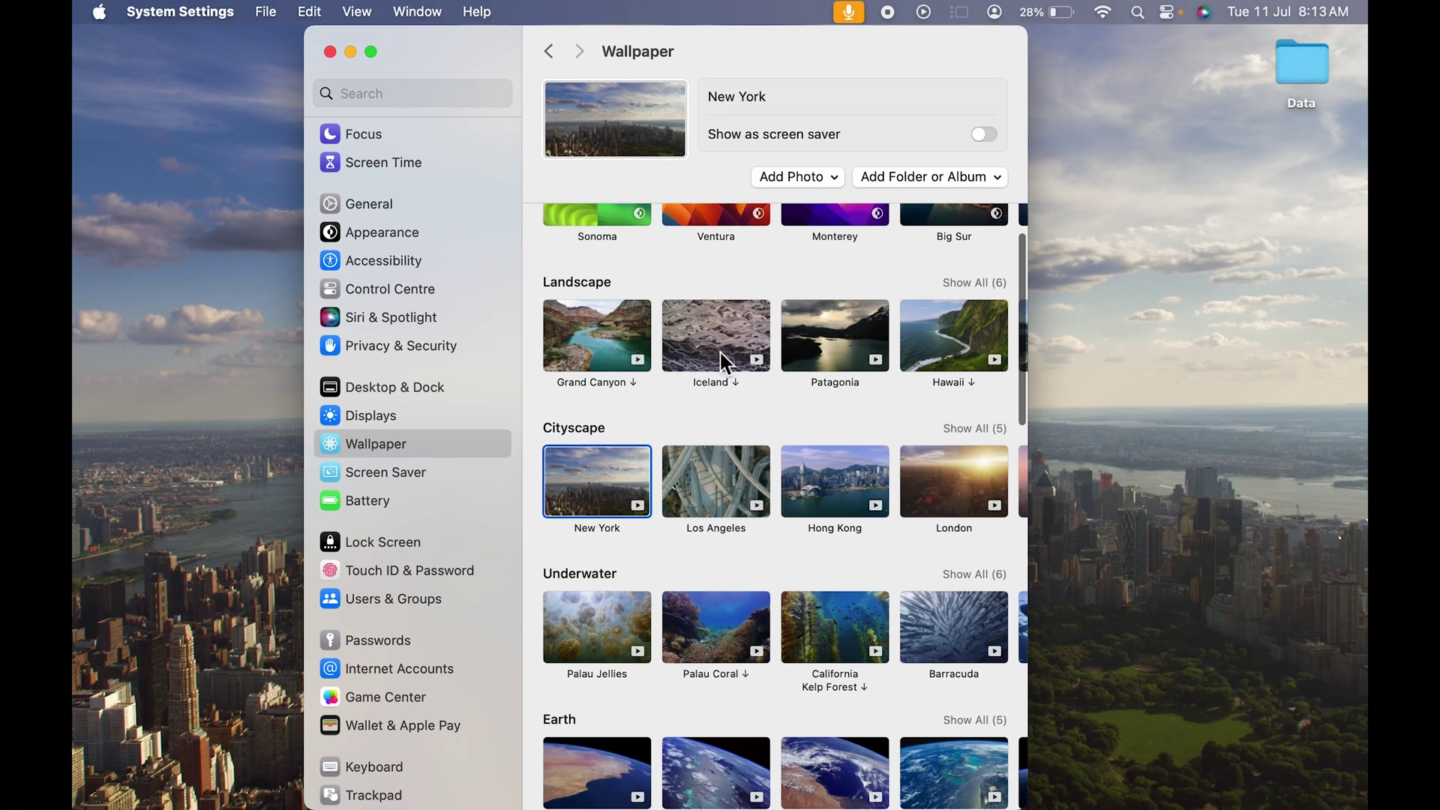
pyautogui.click(724, 363)
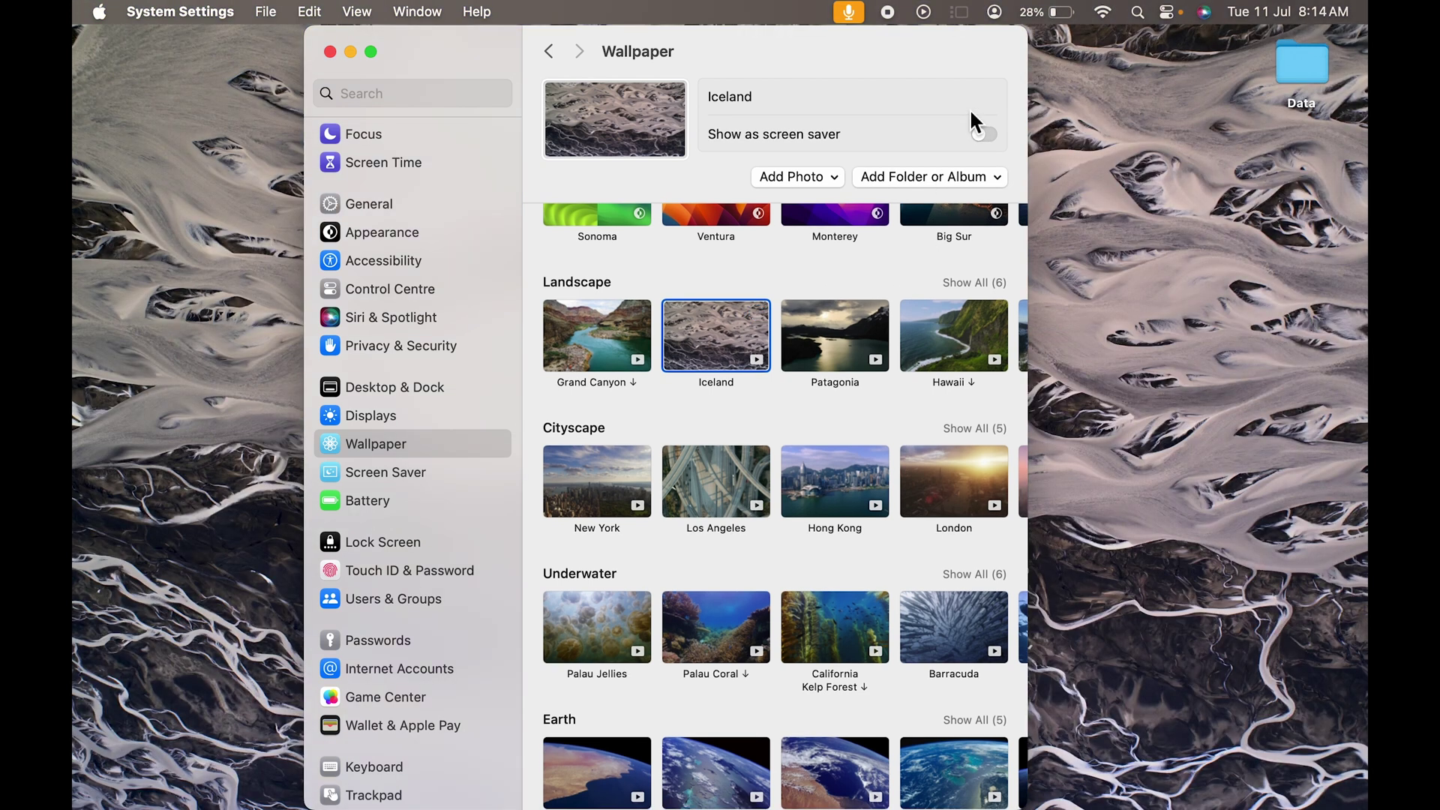
pyautogui.click(350, 52)
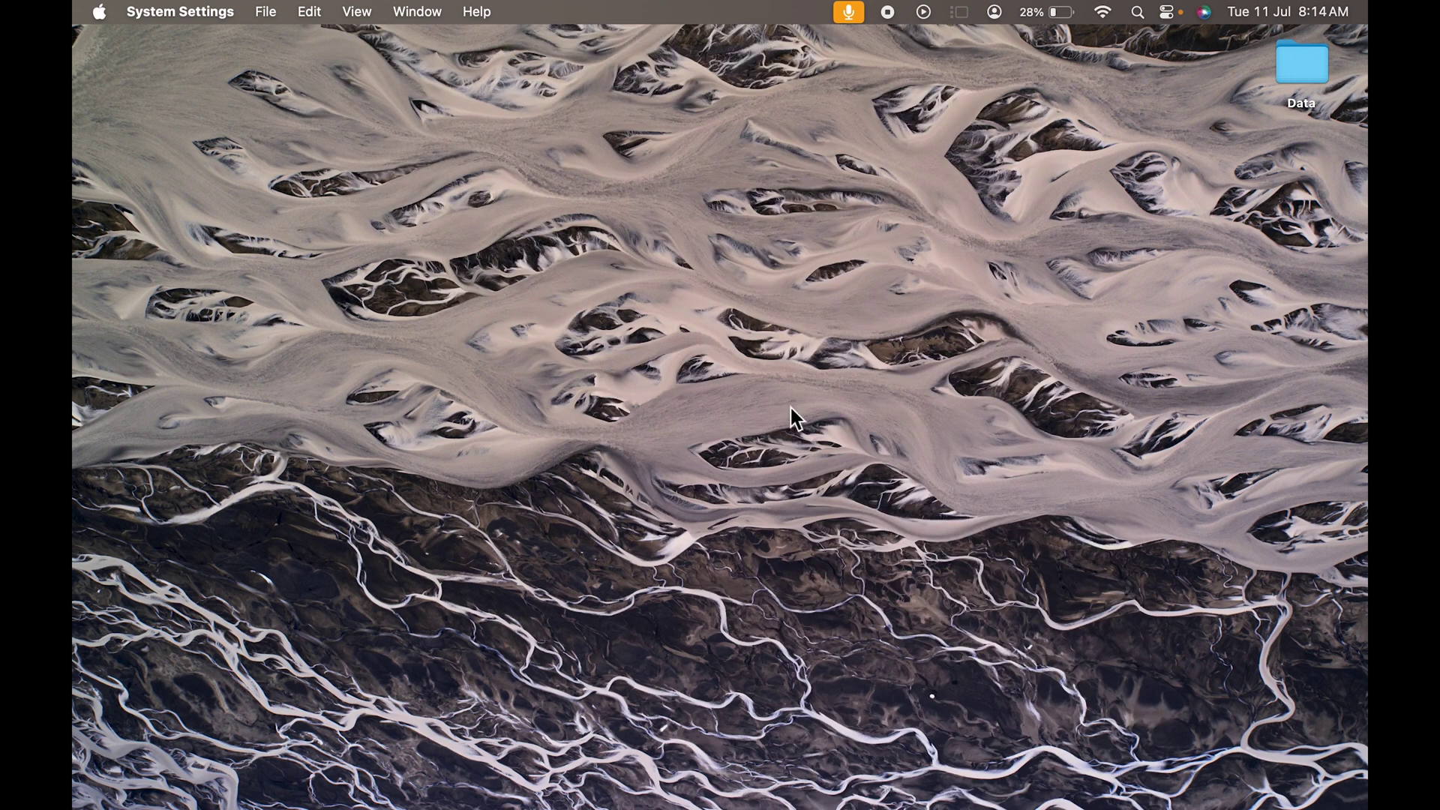
pyautogui.click(99, 12)
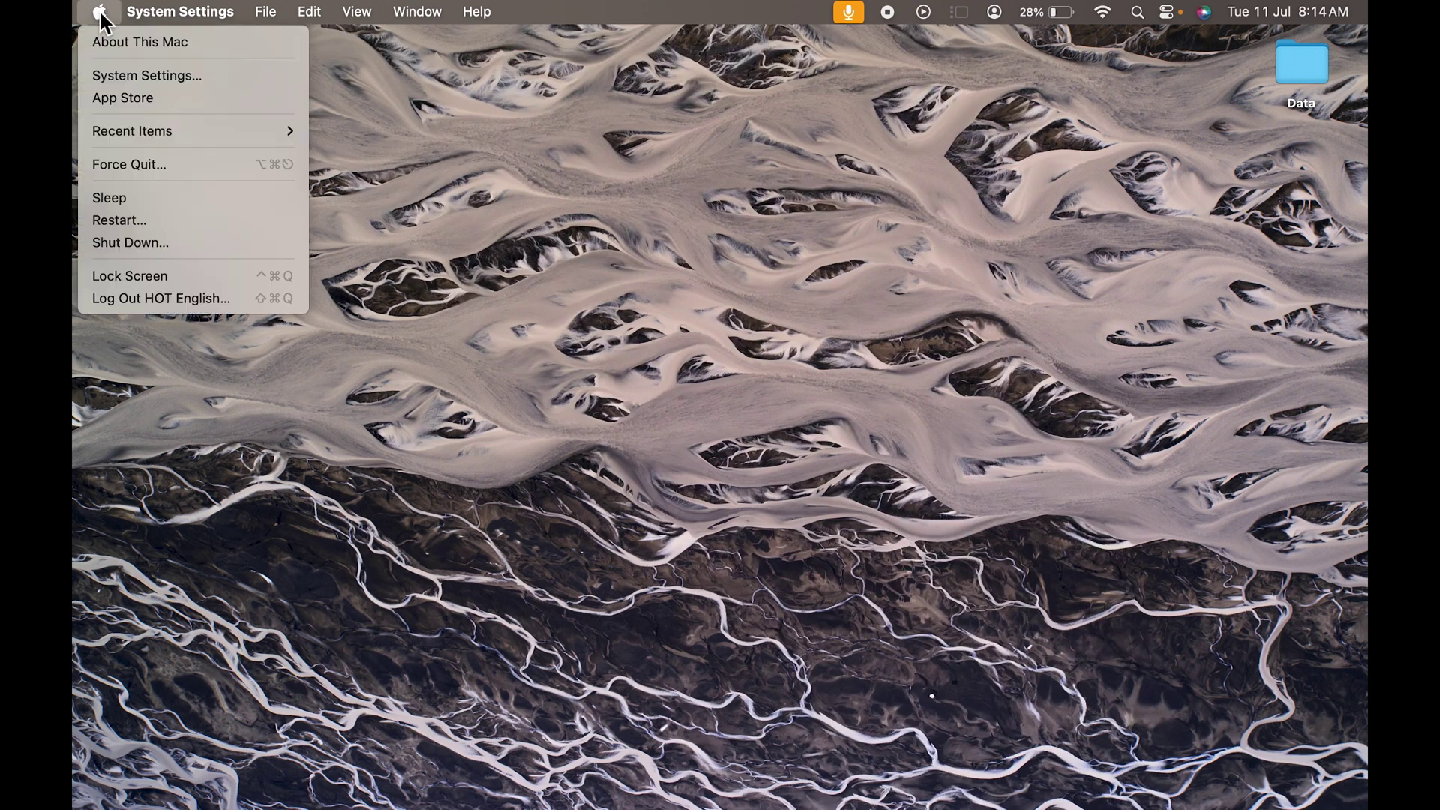
pyautogui.click(150, 279)
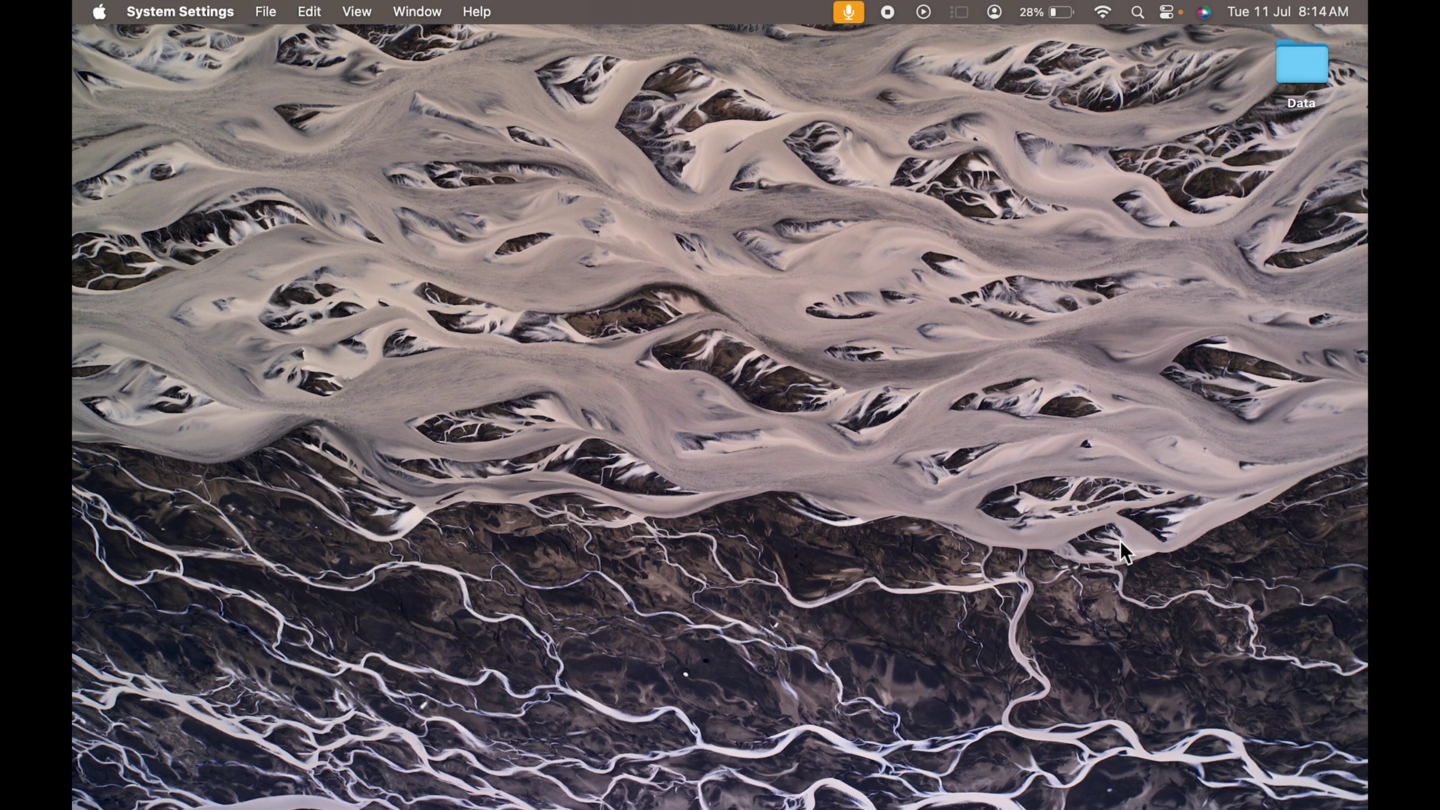
pyautogui.moveTo(976, 780)
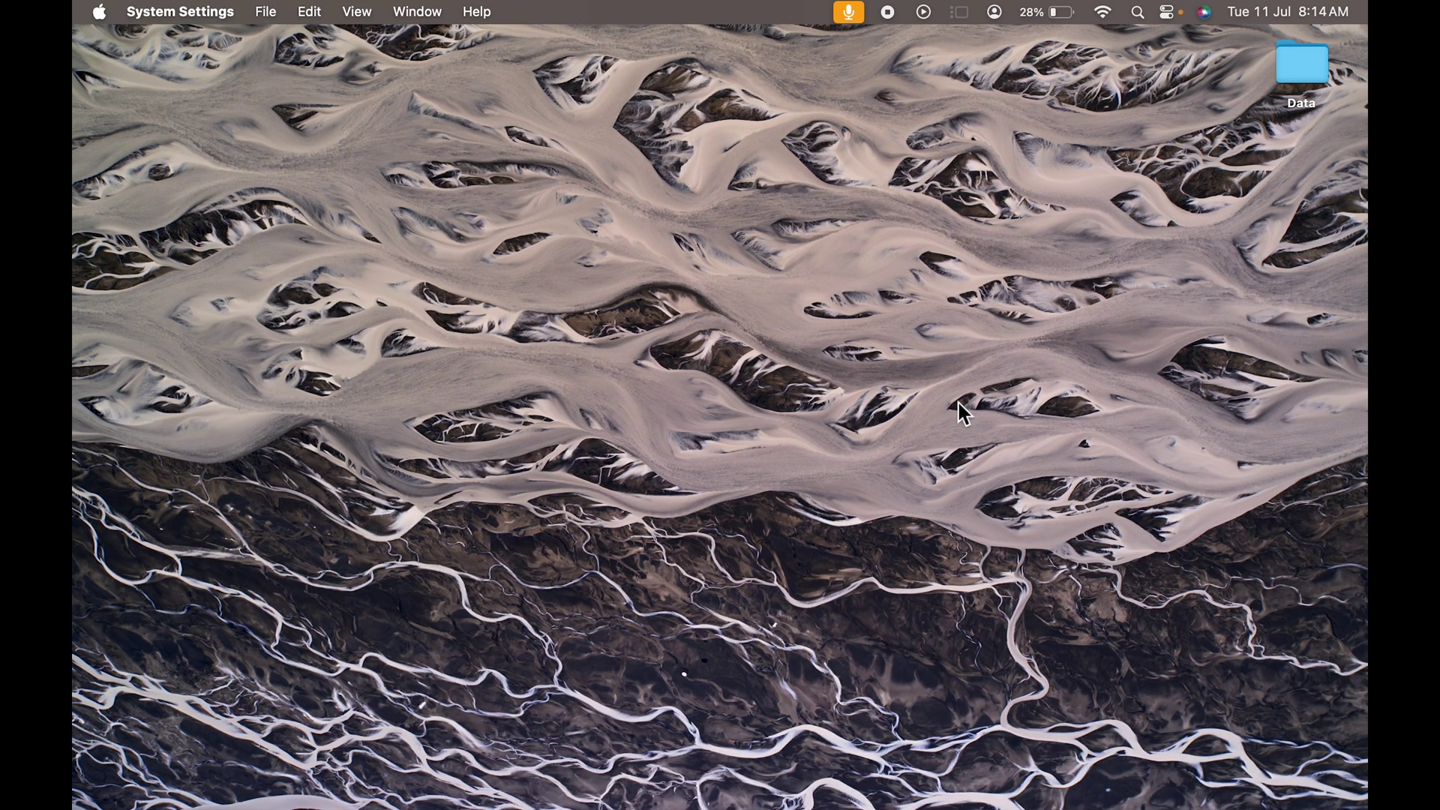
pyautogui.moveTo(1155, 804)
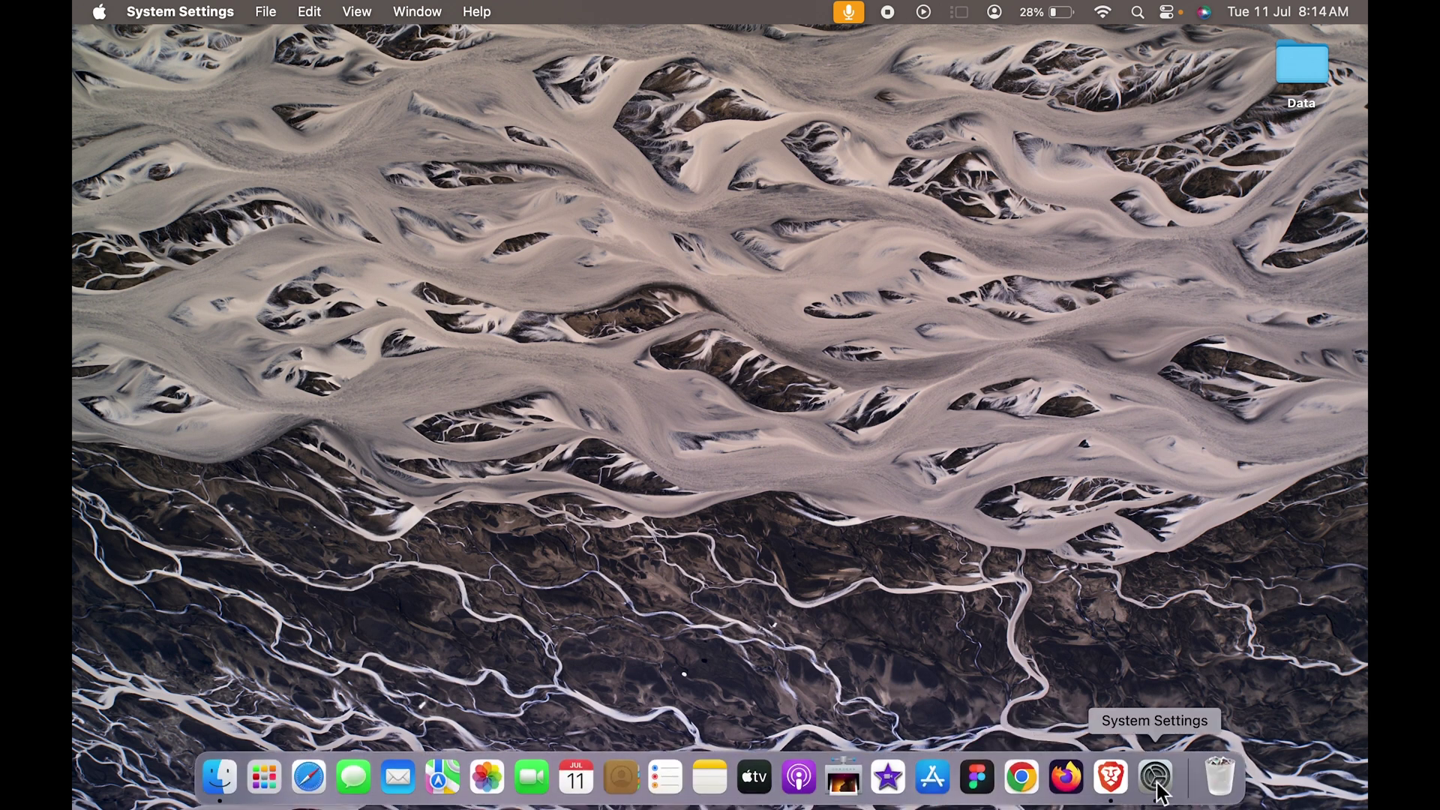
pyautogui.click(1156, 780)
# Step: Pick the Palau Coral thumbnail under Underwater, then minimize System Settings to view it
pyautogui.scroll(-4, 714, 497)
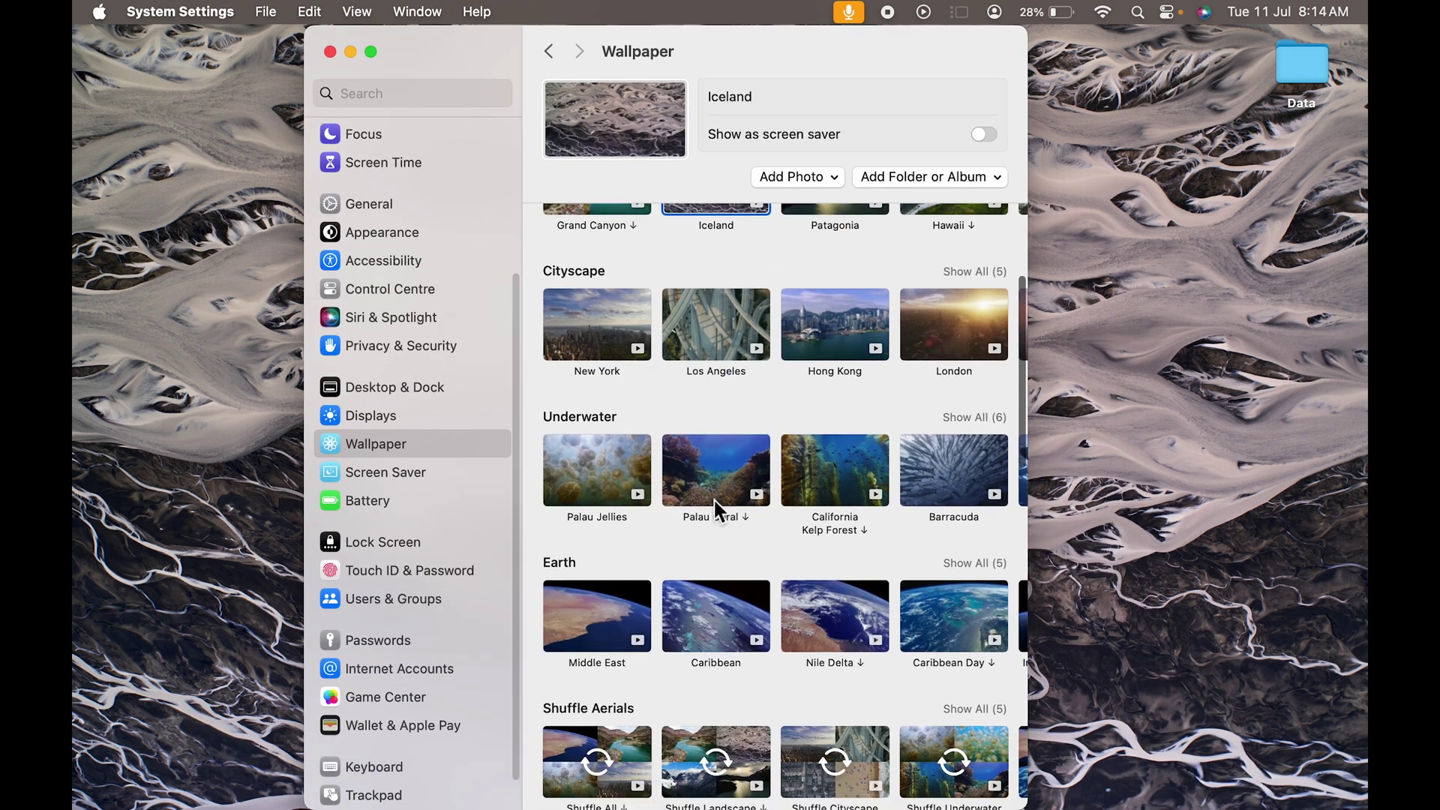
pyautogui.click(730, 473)
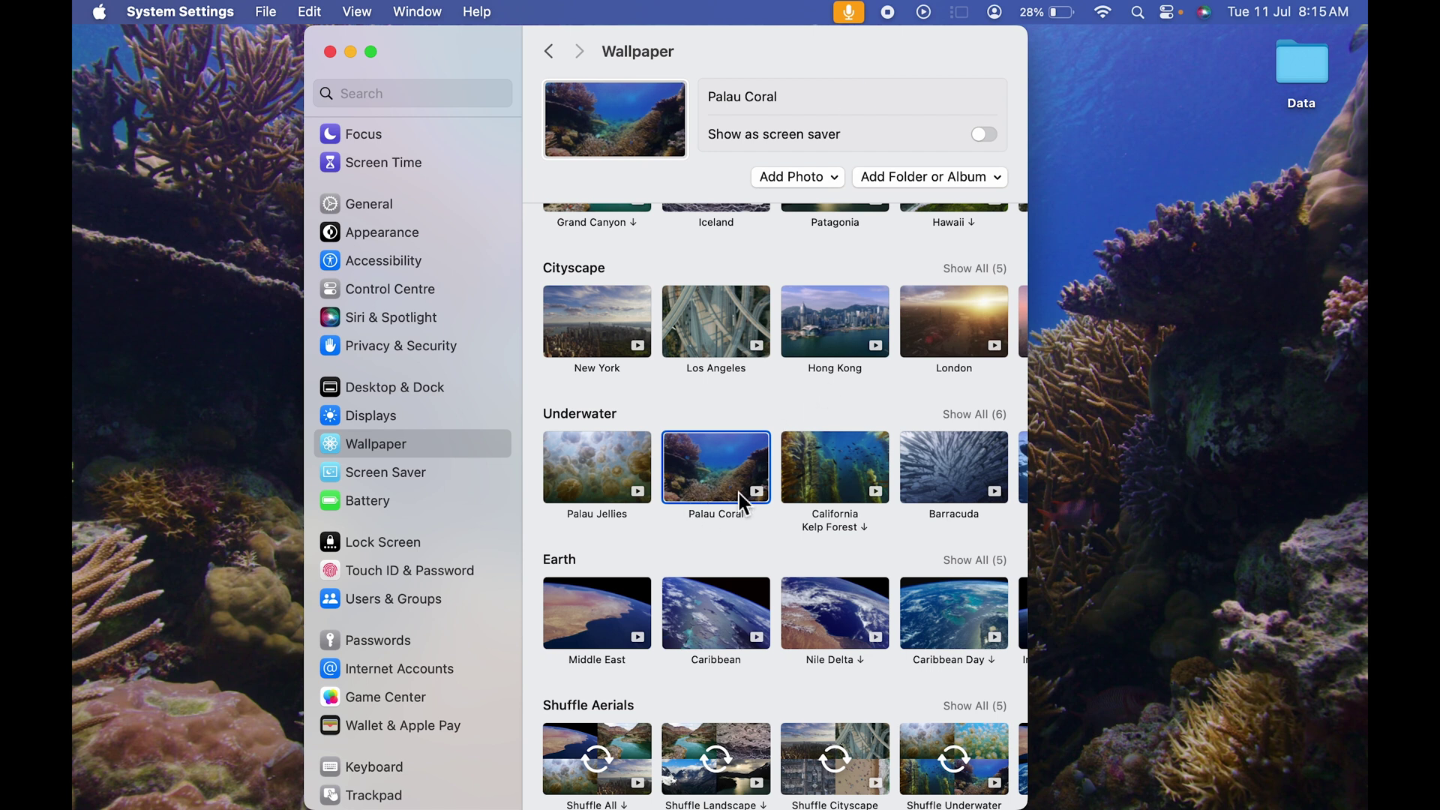
pyautogui.click(350, 52)
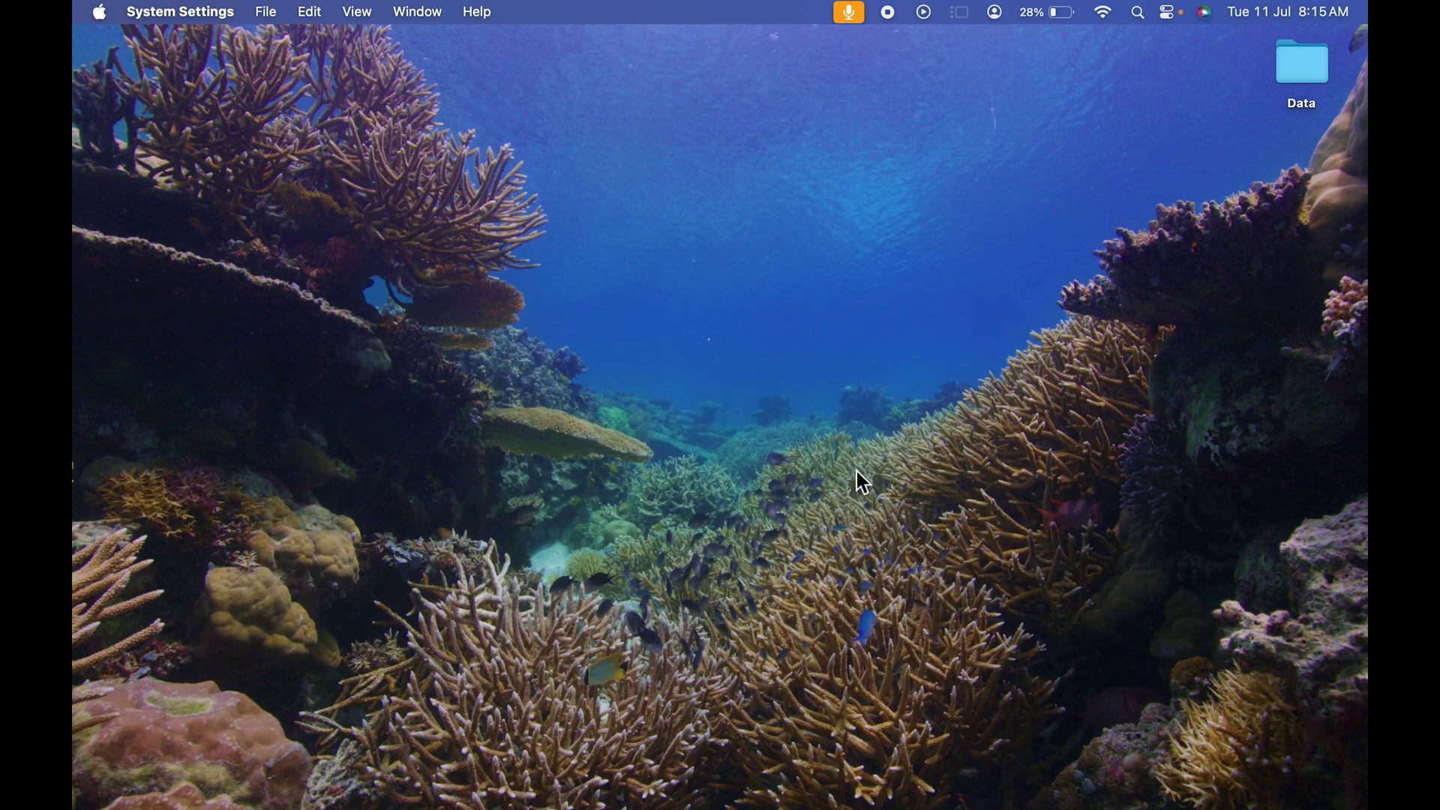
pyautogui.click(100, 12)
pyautogui.click(132, 282)
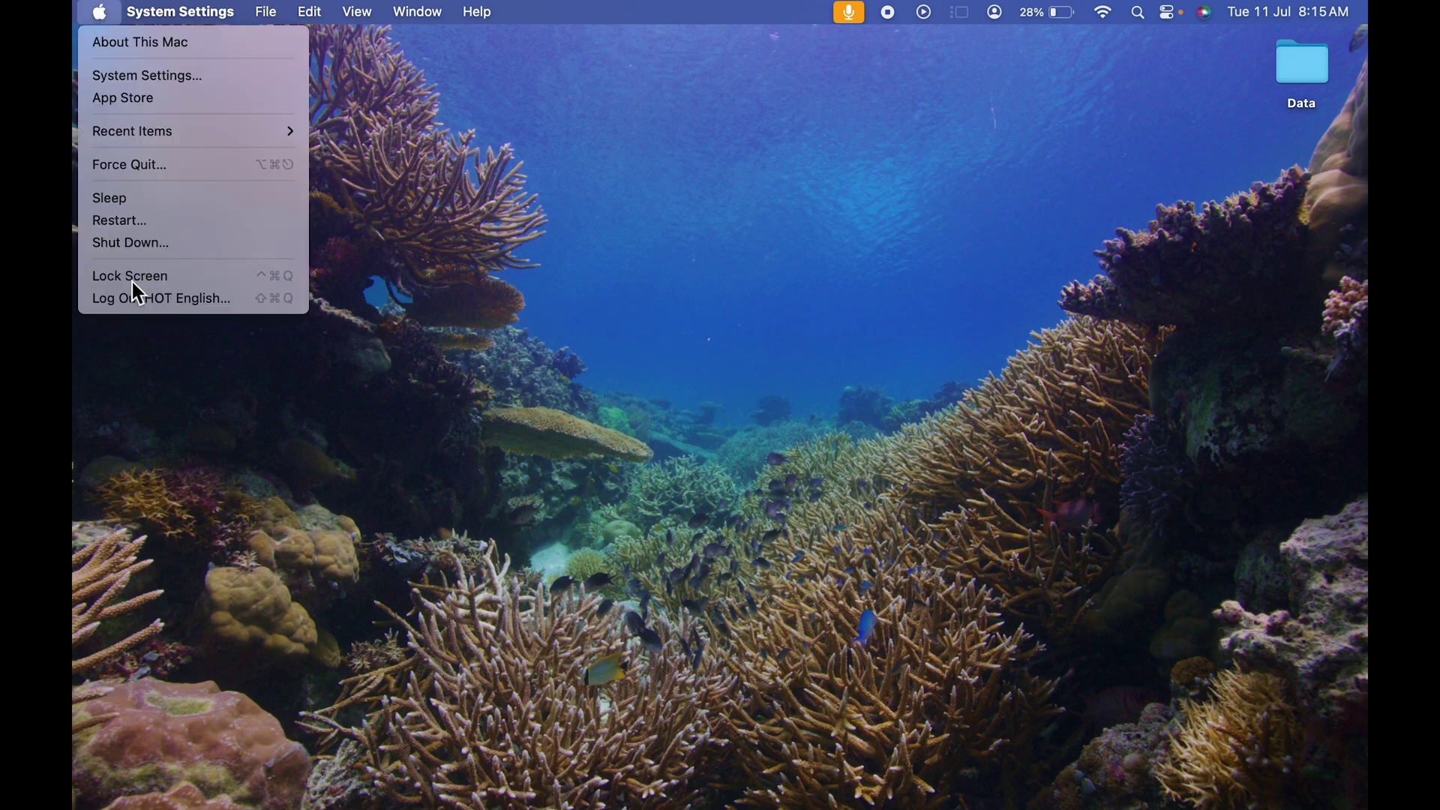